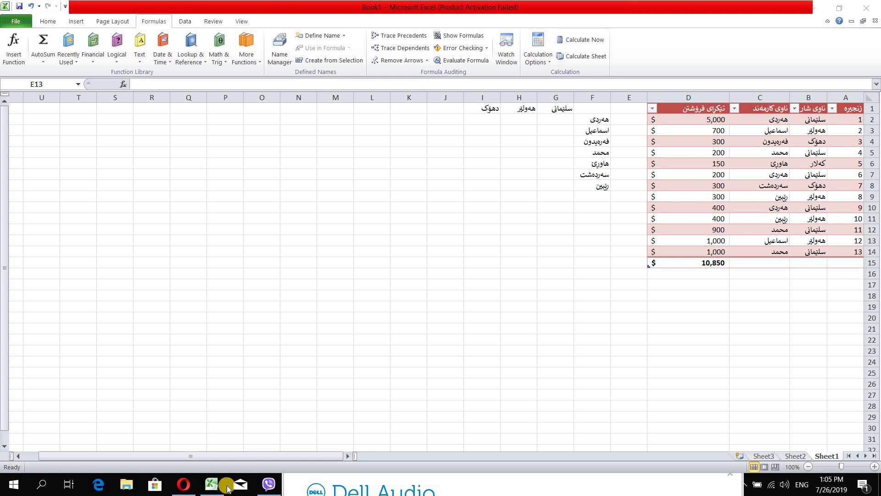
Step: Clear the sales total in cell D15 and total the column above it with AutoSum
left_click(660, 261)
key("Delete")
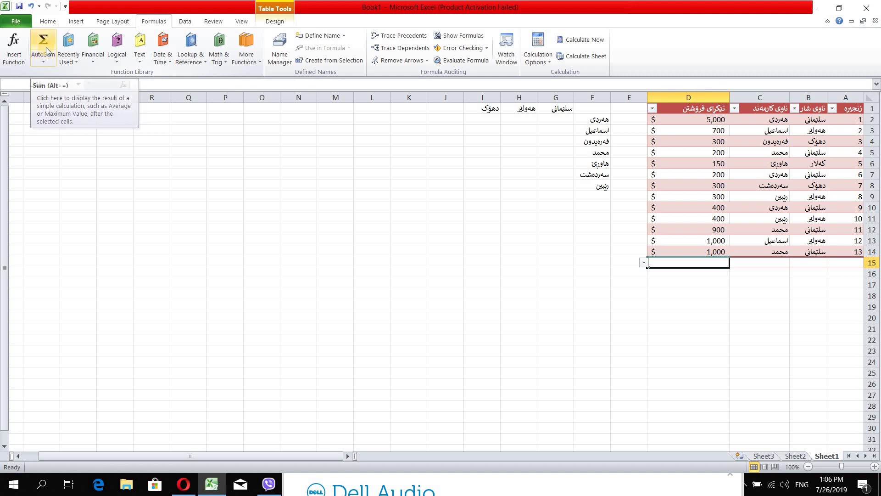
left_click(692, 274)
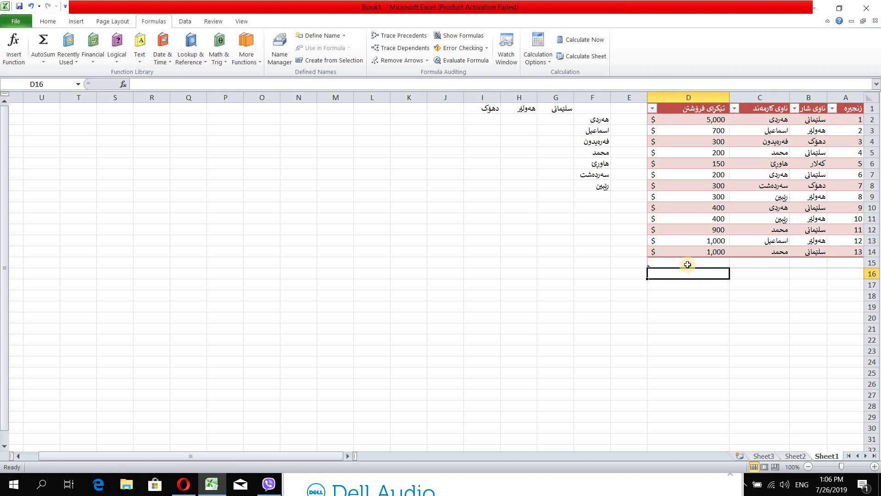
left_click(687, 264)
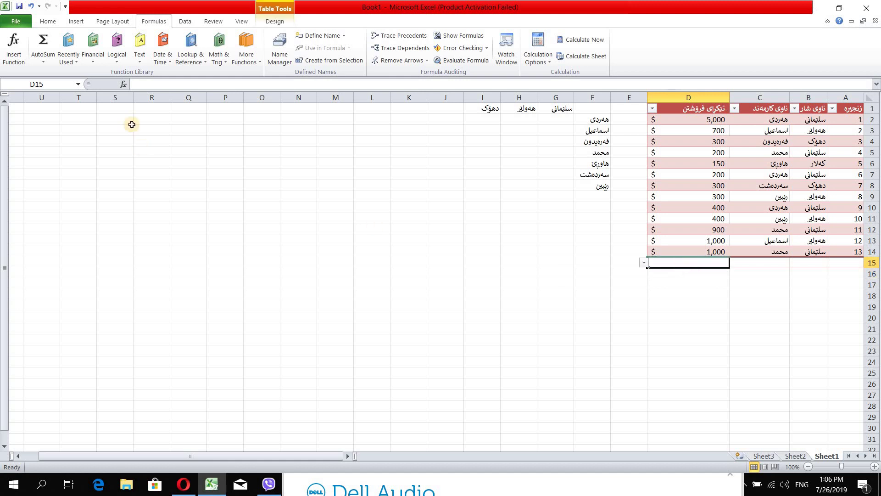
left_click(46, 42)
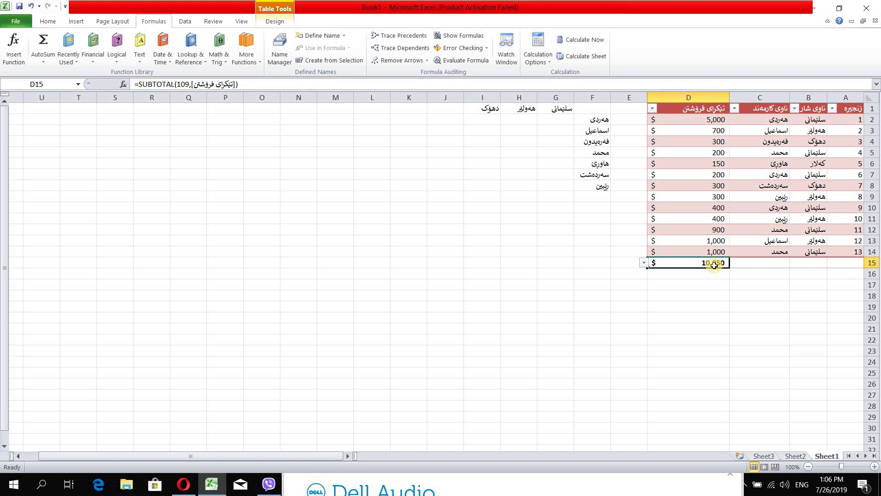
Step: Clear D15 and enter a SUM formula there that adds the sales amounts in D2:D14
key("Delete")
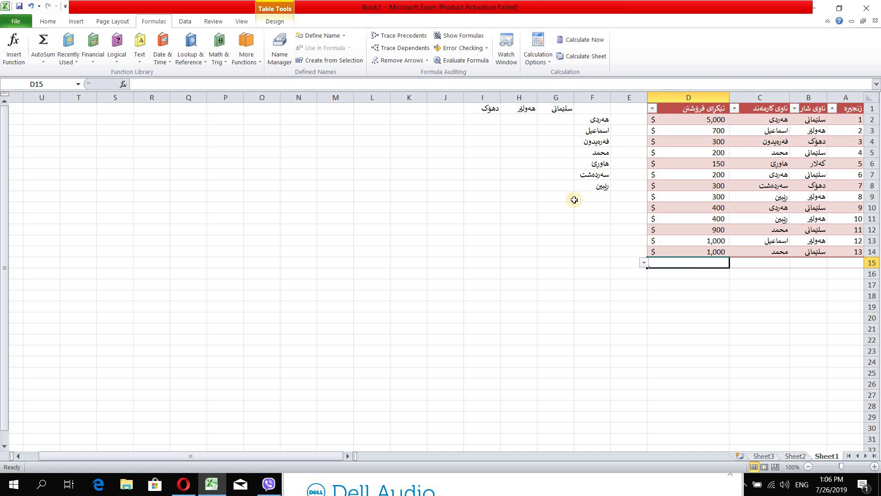
left_click(171, 85)
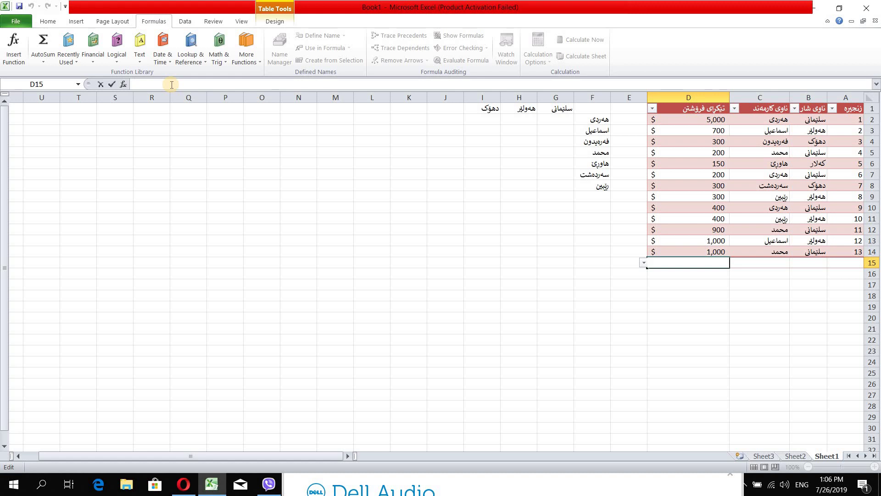
type("=su")
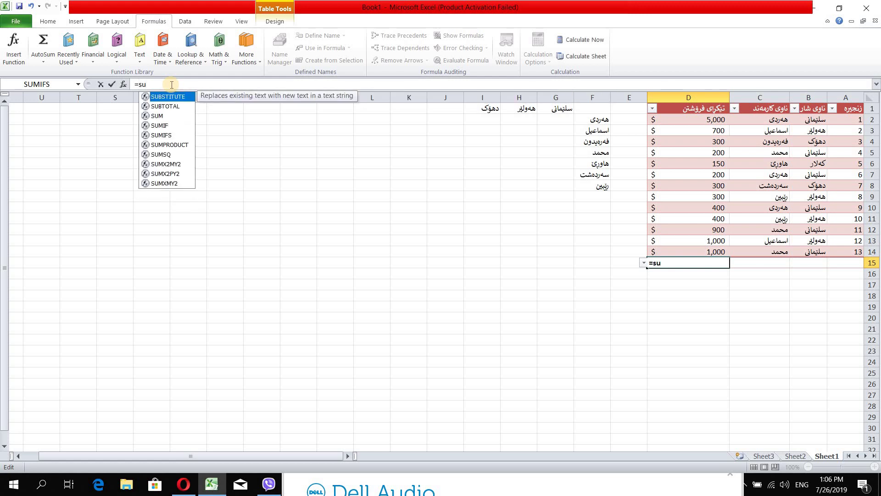
type("m")
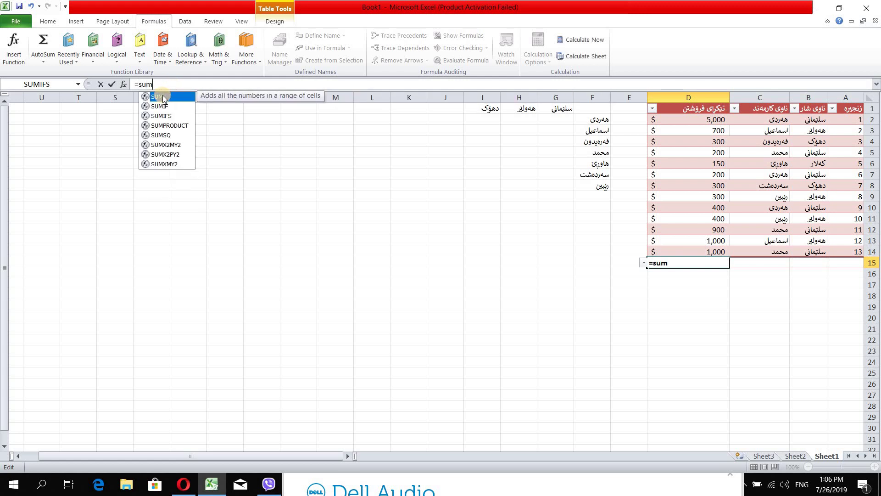
double_click(164, 97)
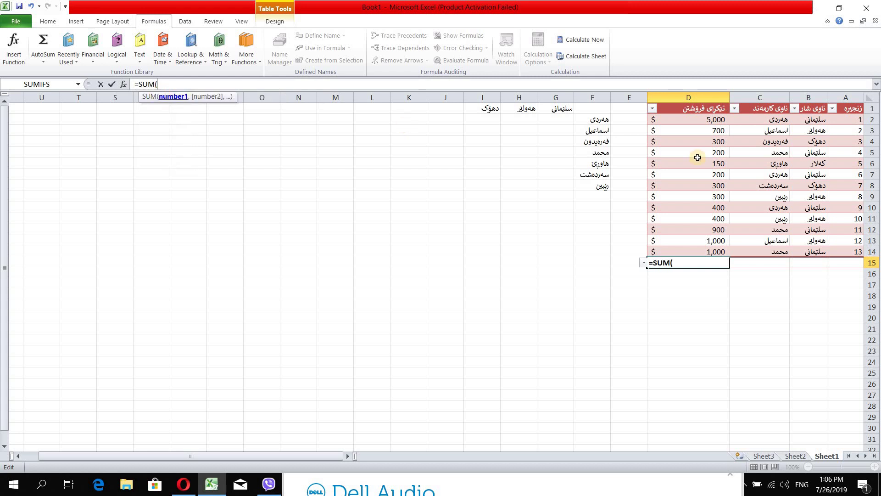
left_click(688, 121)
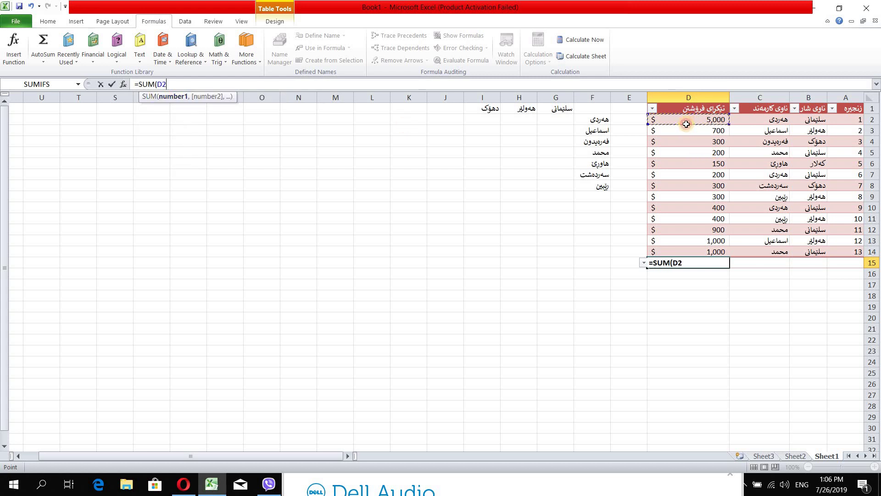
left_click_drag(685, 149, 678, 249)
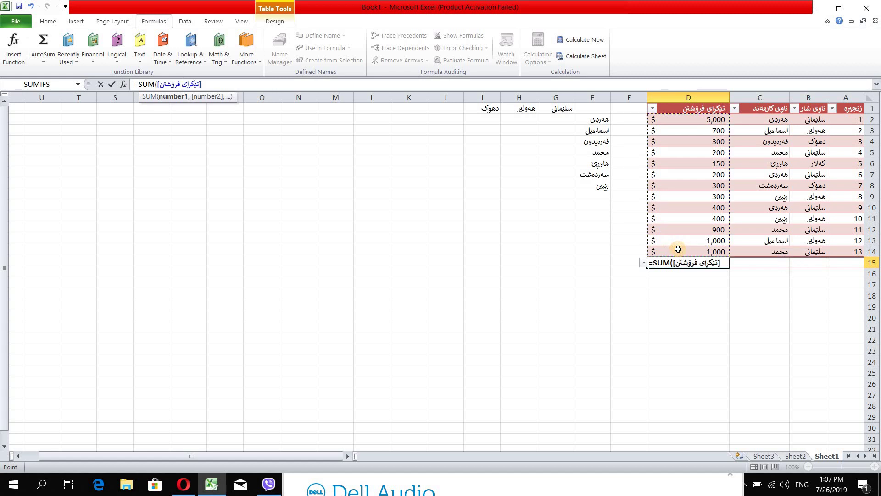
type(")")
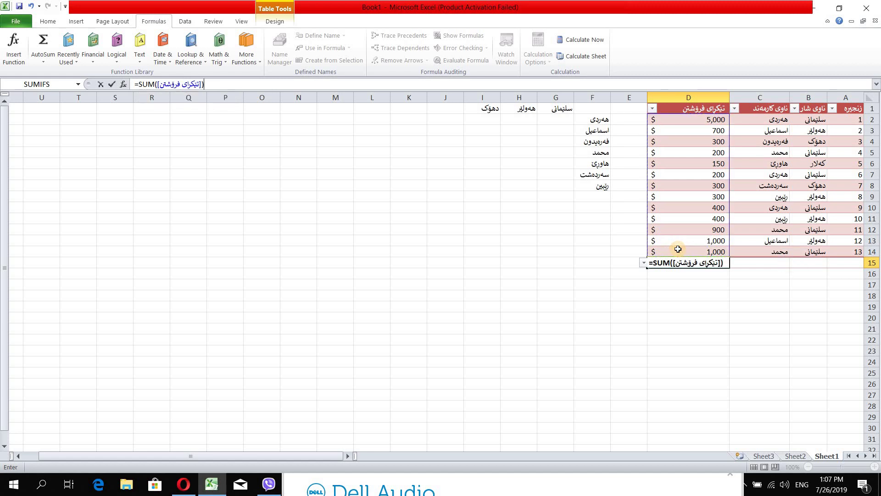
key("Return")
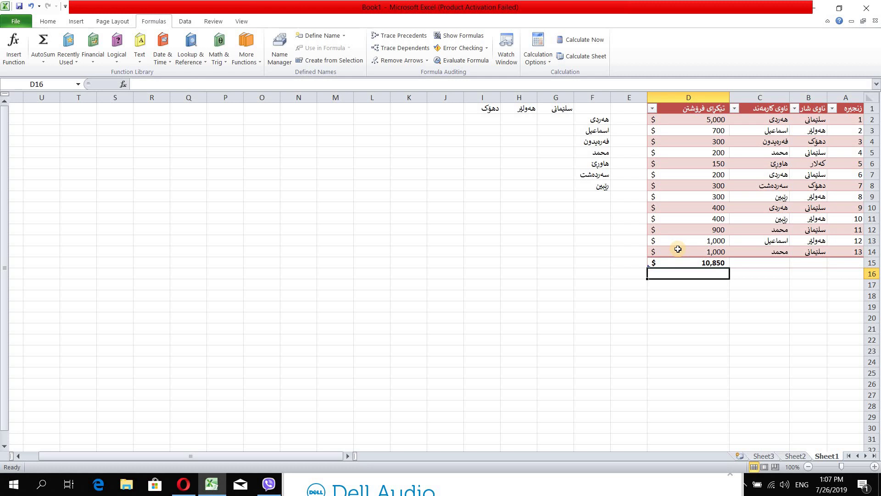
Step: Delete the SUM formula from D15 and build it again over the sales amounts in D2:D14
key("Up")
key("Delete")
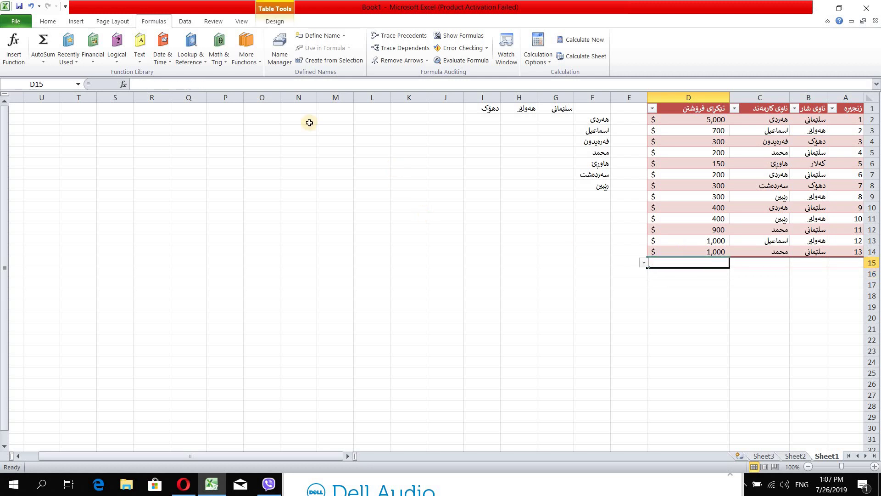
left_click(231, 84)
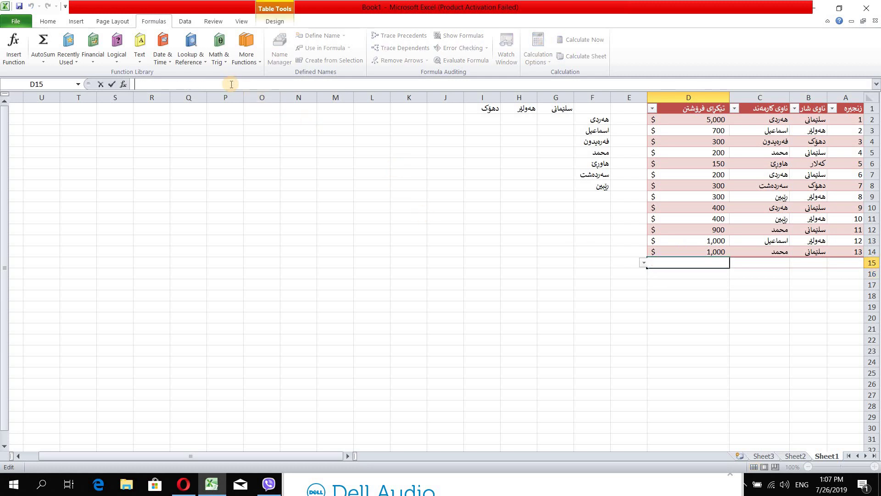
type("=su")
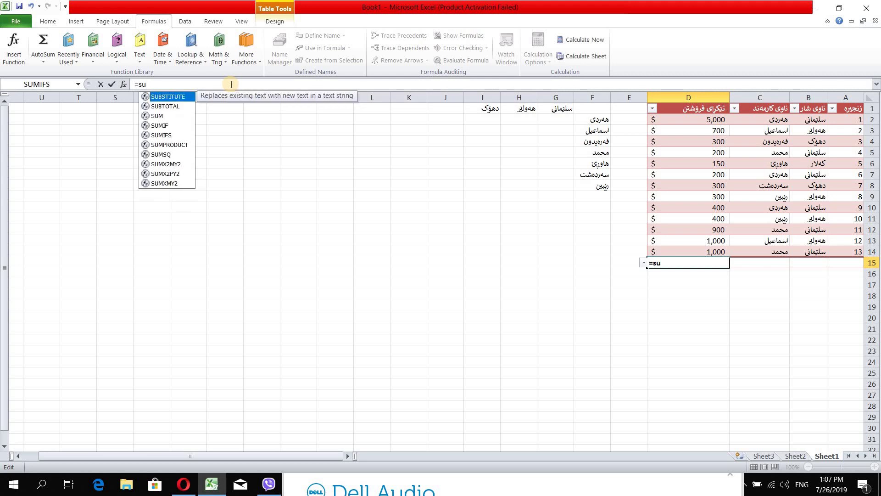
type("m")
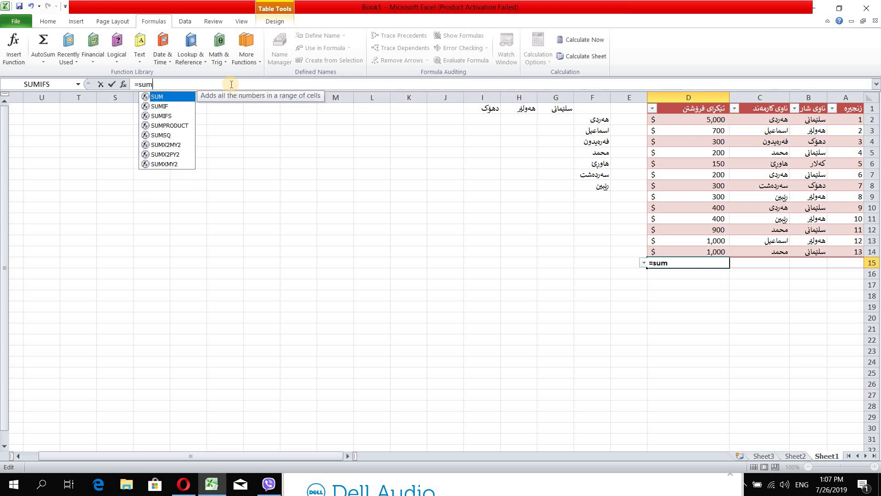
double_click(164, 99)
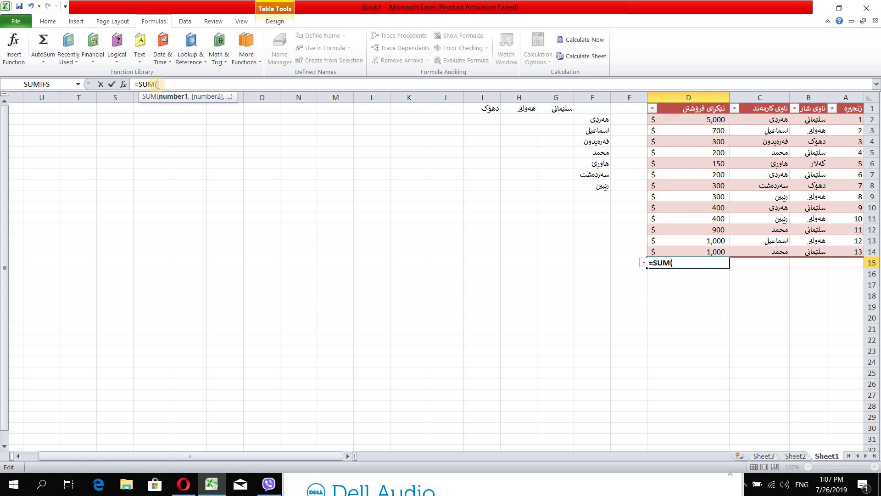
left_click(700, 118)
left_click_drag(695, 157, 677, 250)
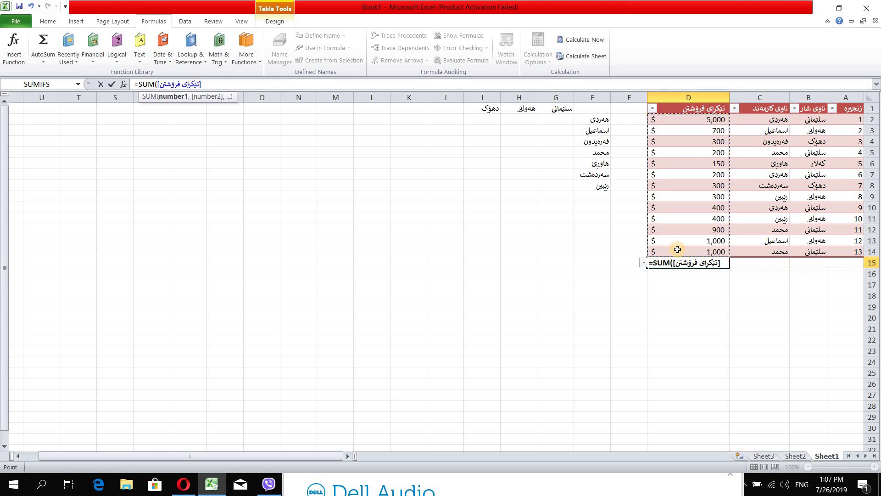
type(")")
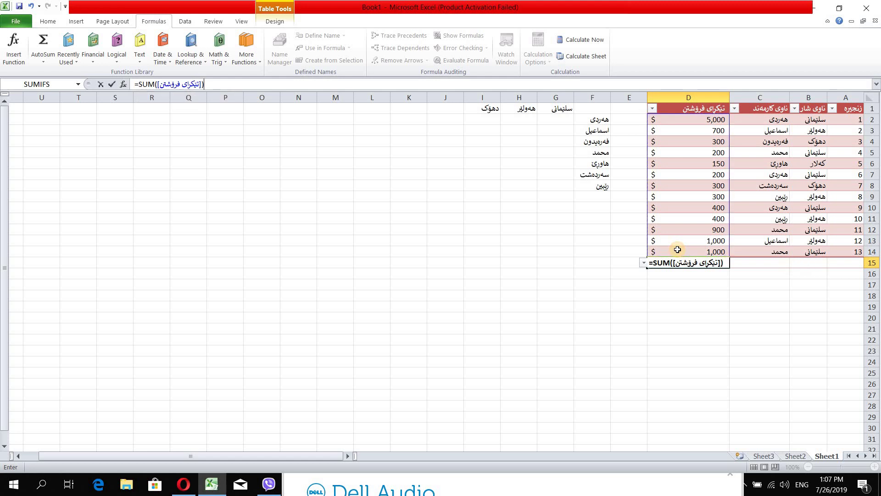
key("Return")
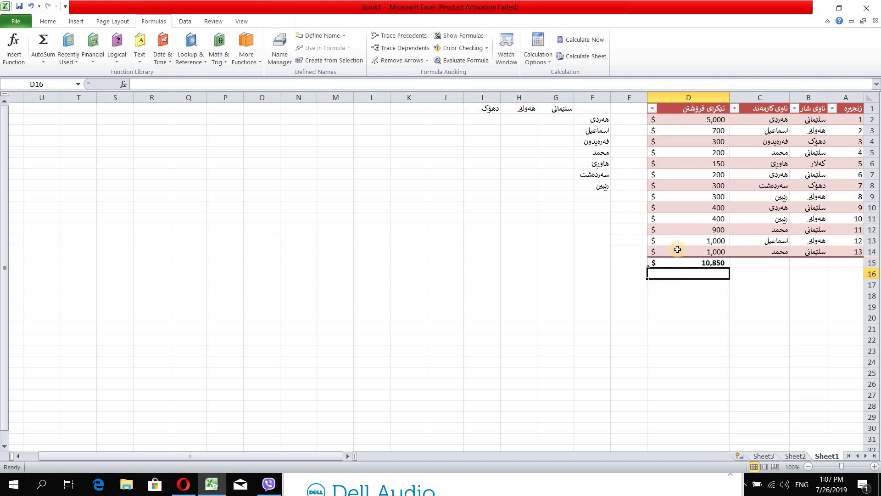
Step: Replace the SUM formula in D15 with an AutoSum total of the sales column
left_click(718, 265)
key("Delete")
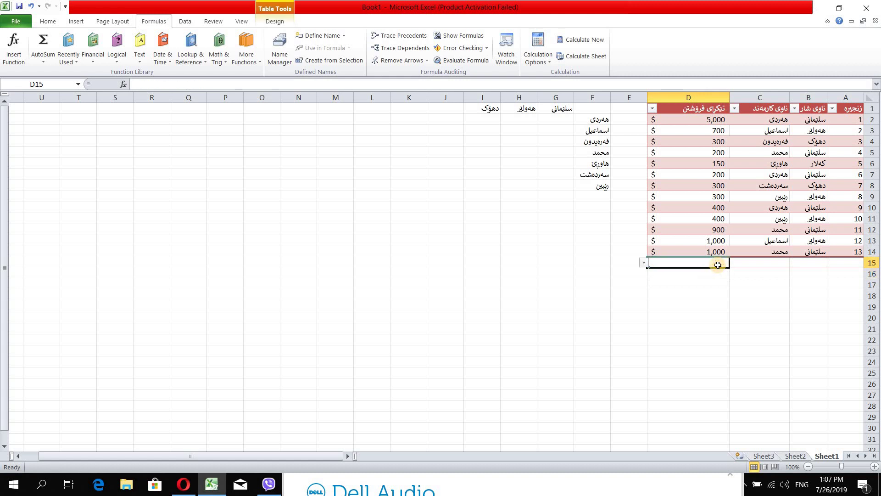
left_click(44, 38)
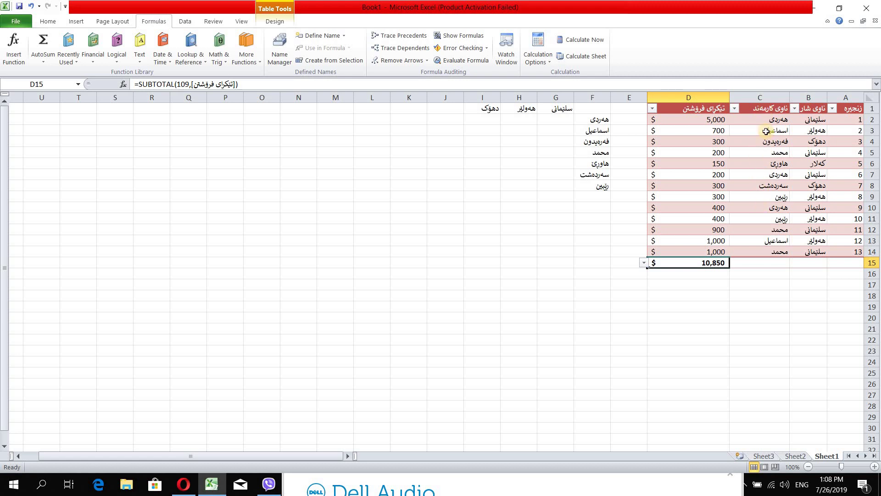
left_click(565, 123)
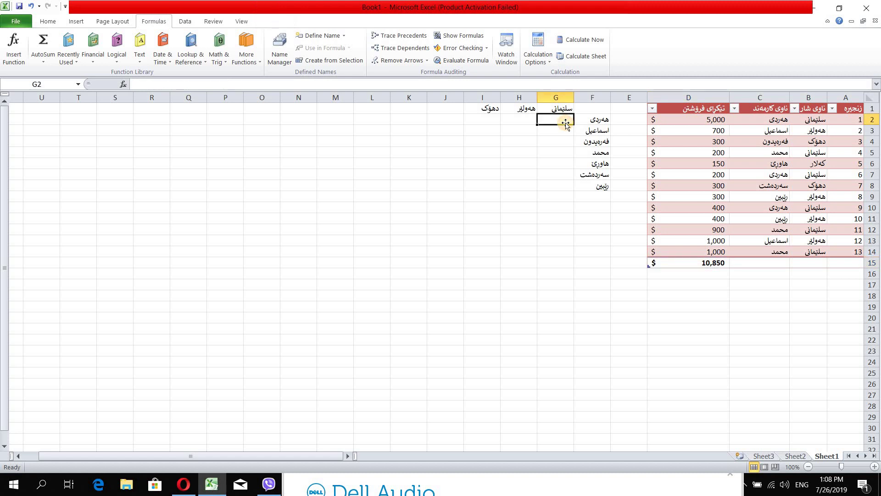
left_click(321, 85)
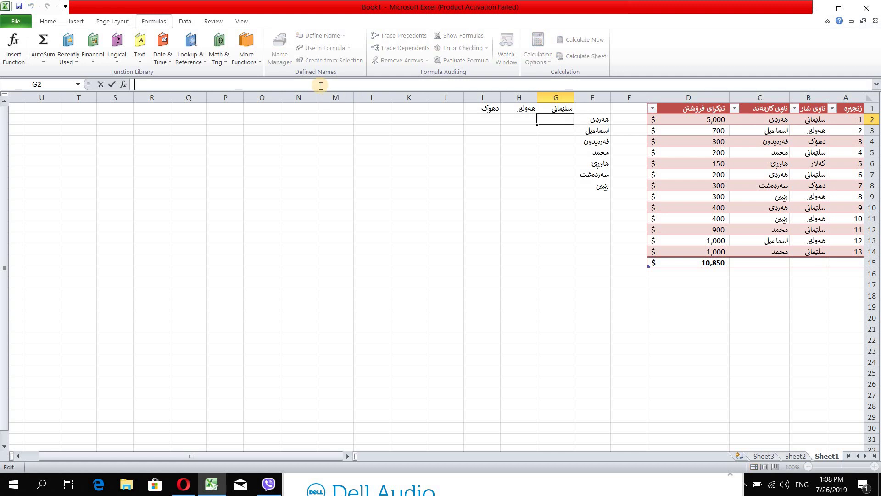
type("sum(")
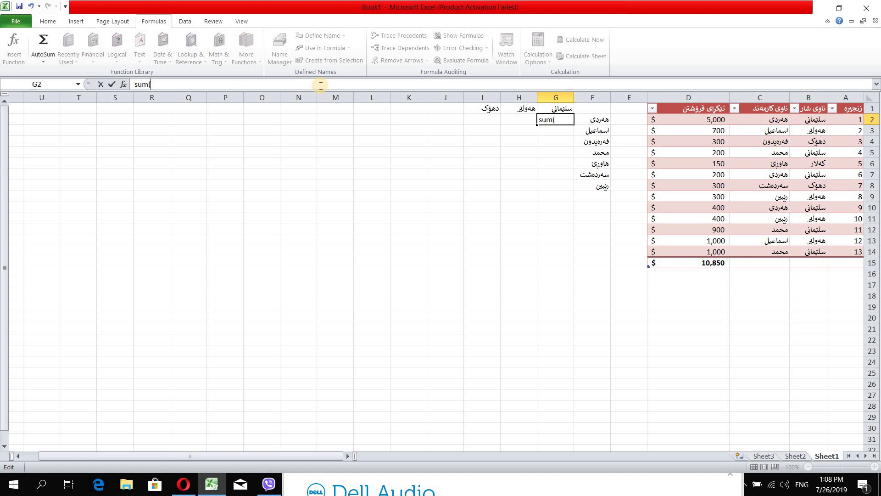
key("BackSpace")
key("BackSpace")
key("BackSpace")
key("BackSpace")
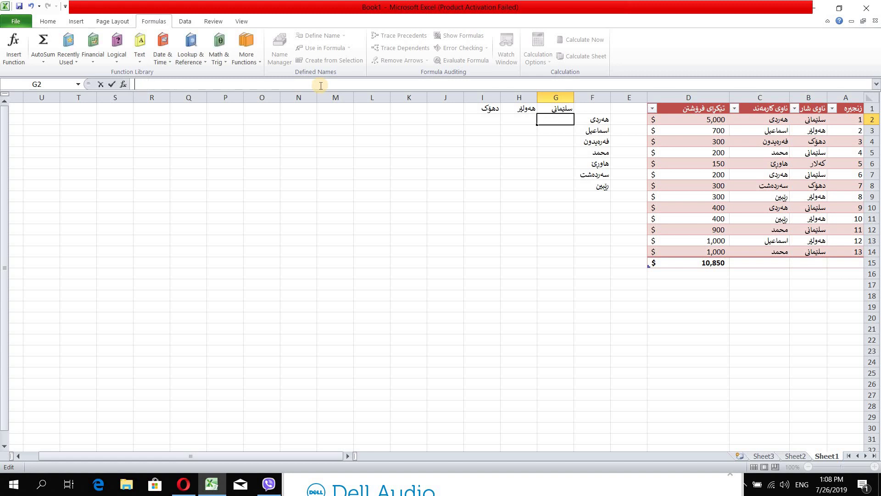
Step: Enter a SUM formula in G2 adding the individual cells D2, D7 and D10, and clear the cell again
type("=su")
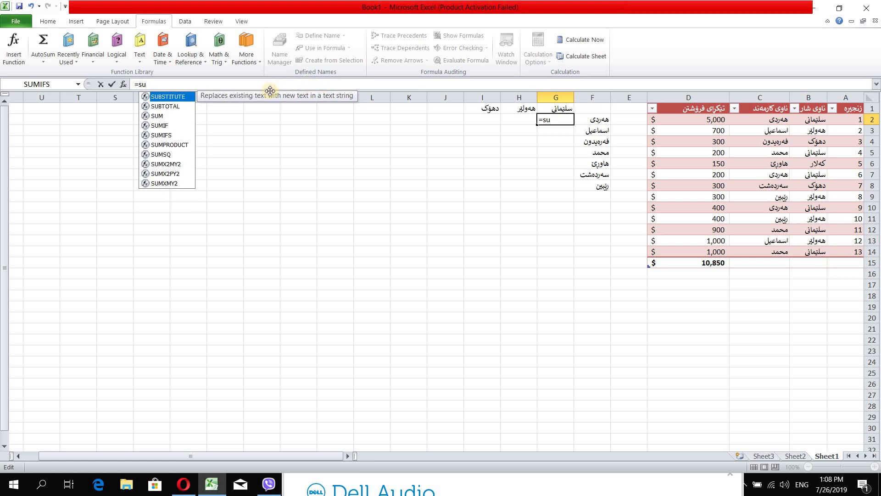
double_click(156, 116)
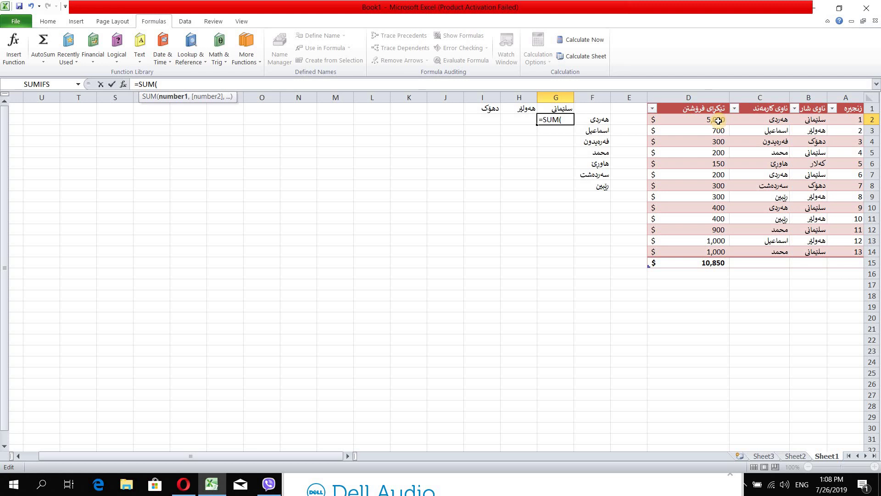
left_click(718, 121)
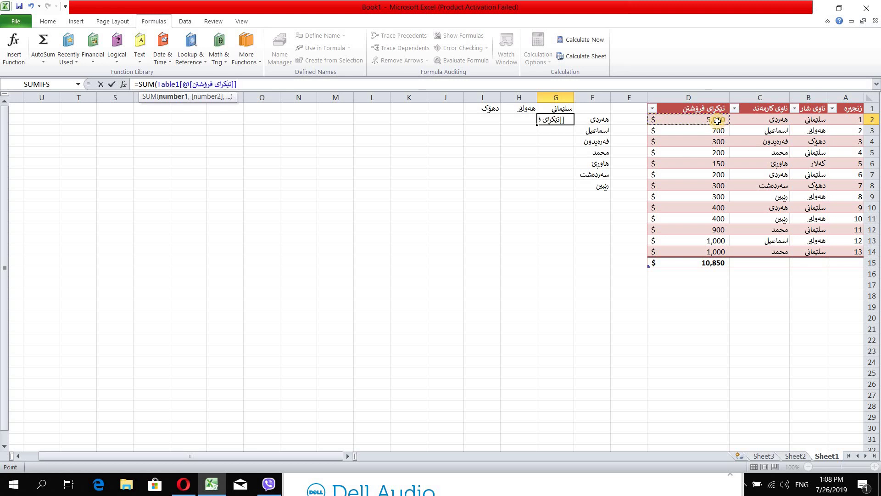
left_click(712, 177, "ctrl")
left_click(708, 208, "ctrl")
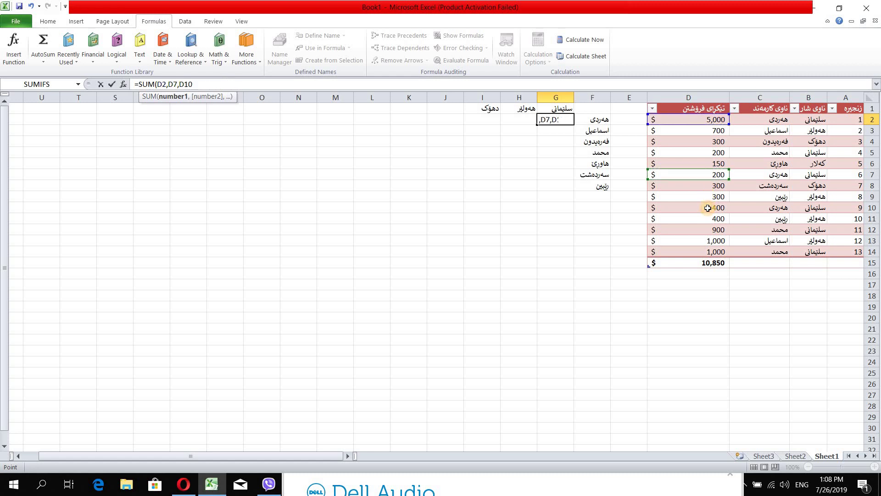
key("Return")
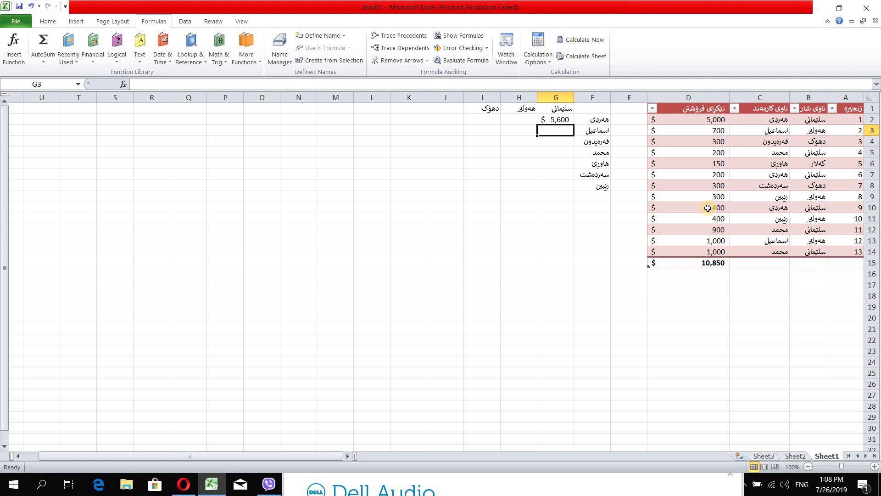
key("Up")
key("Delete")
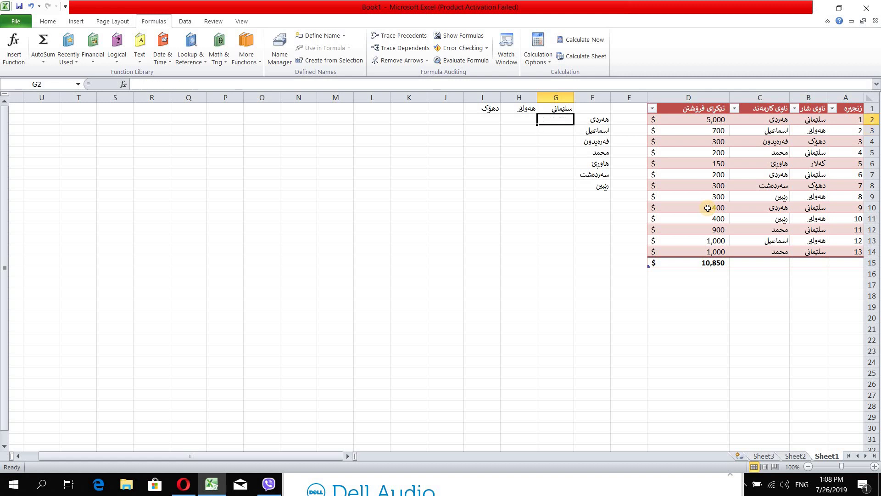
Step: Use Insert Function to build a SUMIF in G2 with range C2:C14, criteria C2 and sum range D2:D14
left_click(350, 84)
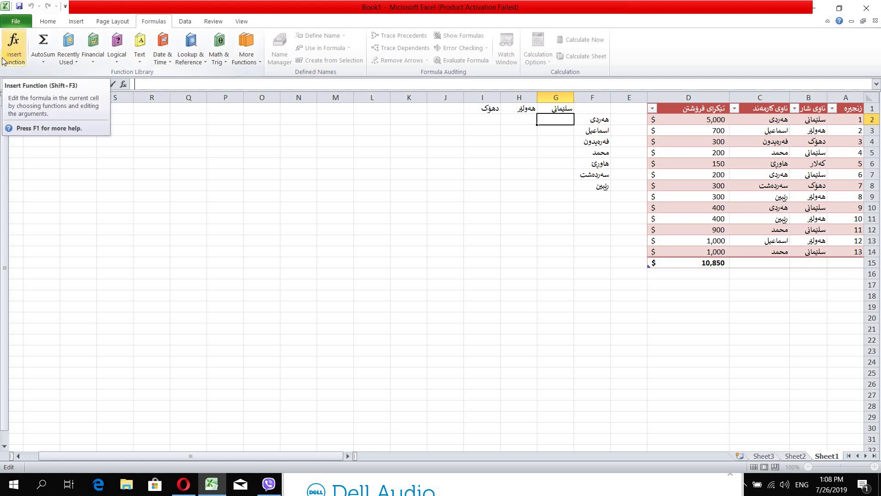
left_click(15, 49)
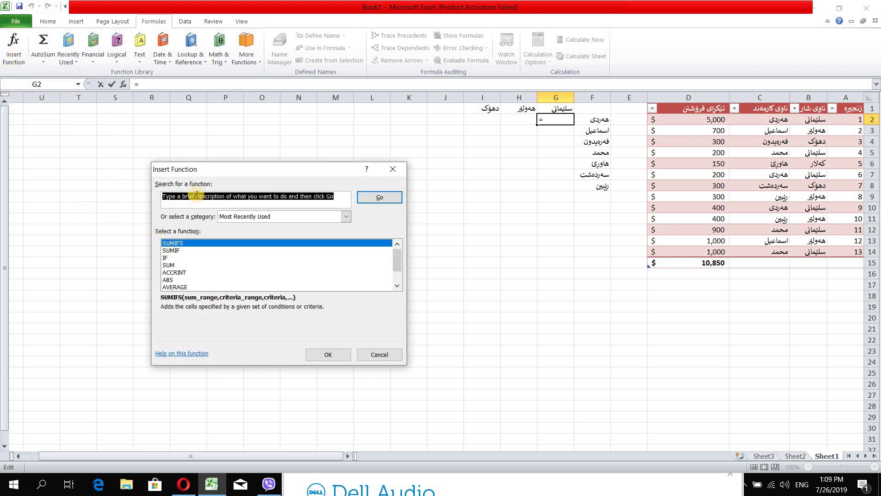
type("sumif")
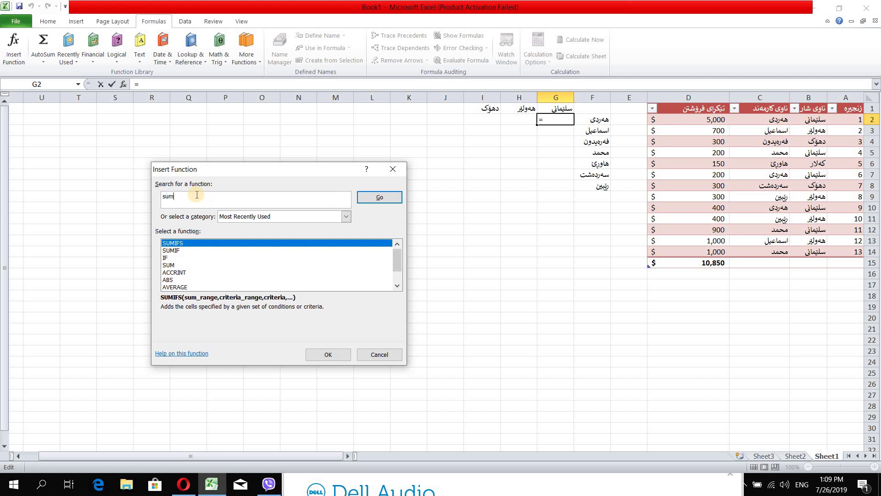
left_click(383, 199)
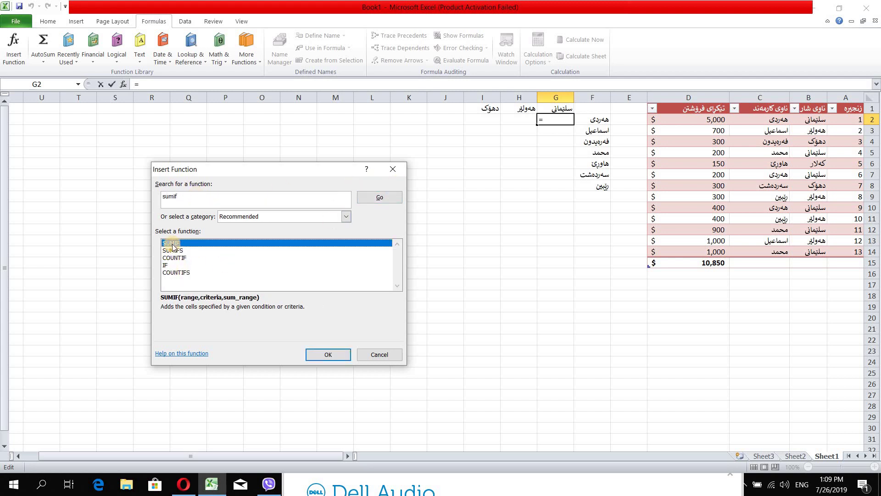
double_click(172, 244)
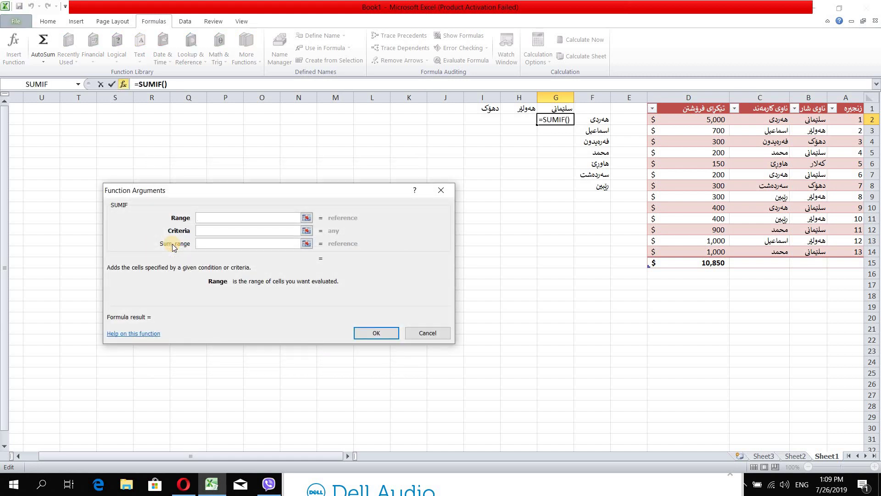
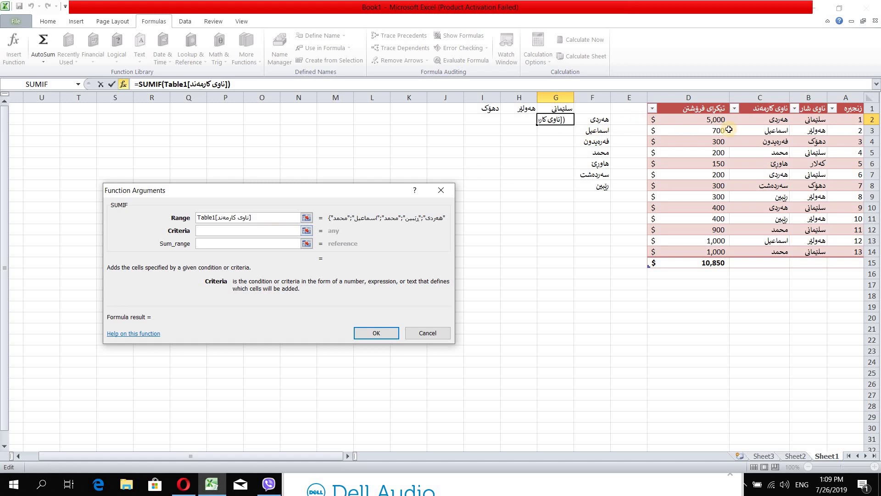
left_click(781, 120)
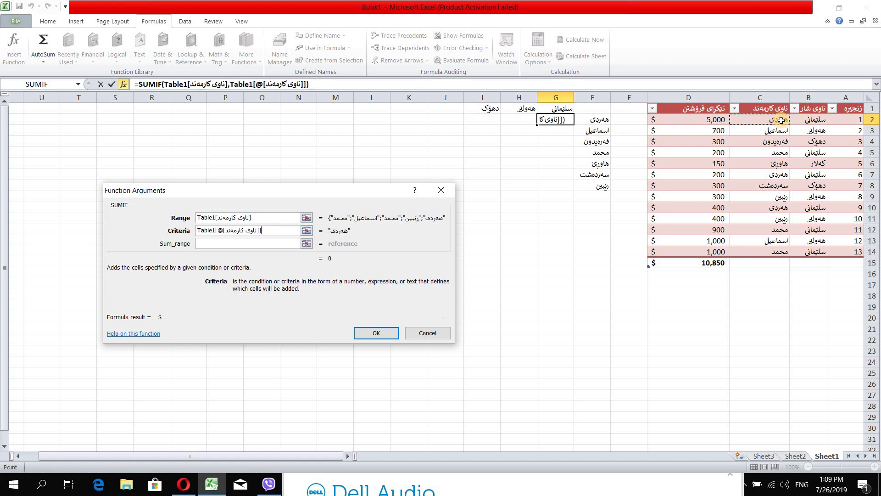
left_click(227, 244)
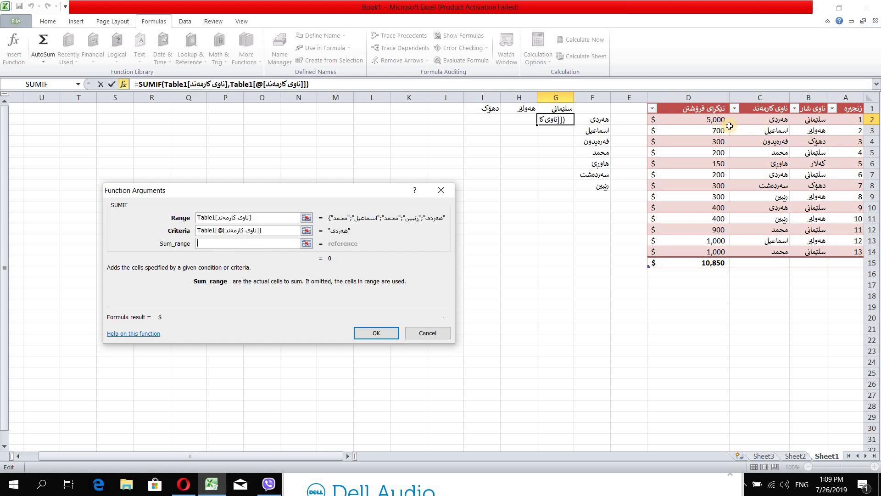
left_click_drag(709, 120, 707, 253)
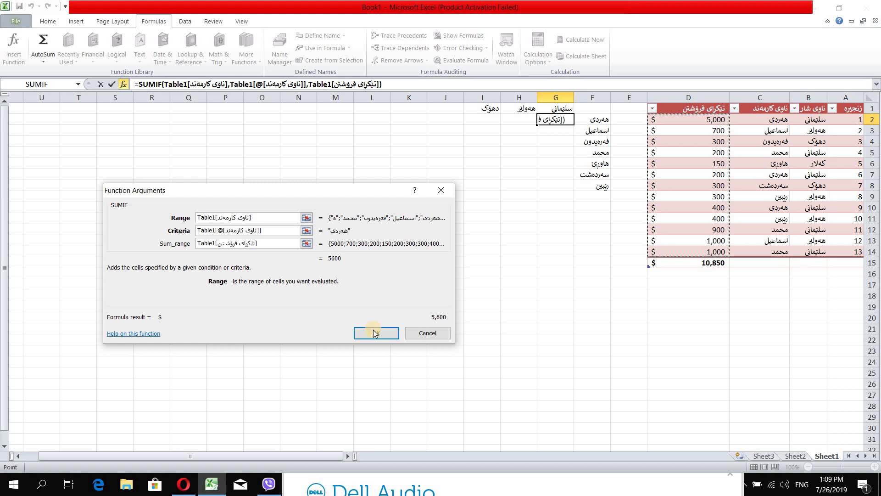
left_click(373, 330)
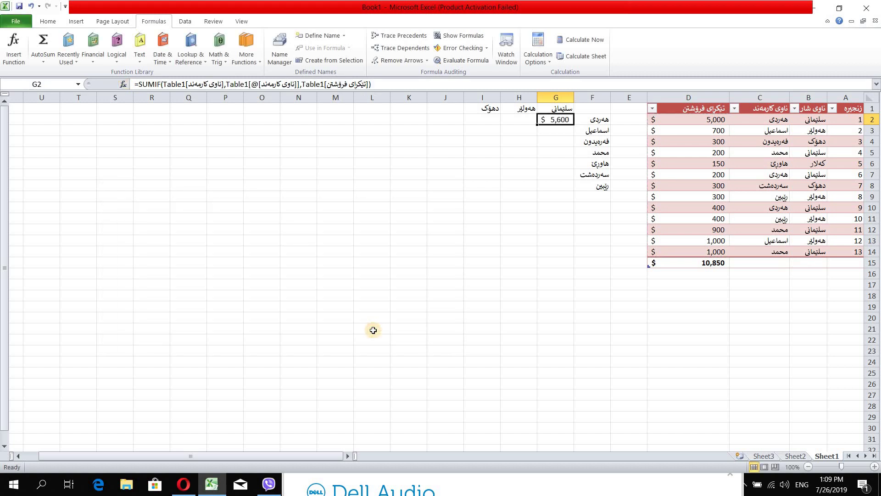
Step: Write a SUMIF formula directly in G3 with range C2:C14, criteria C3 and sum range D2:D14, and clear the cell again
left_click(561, 133)
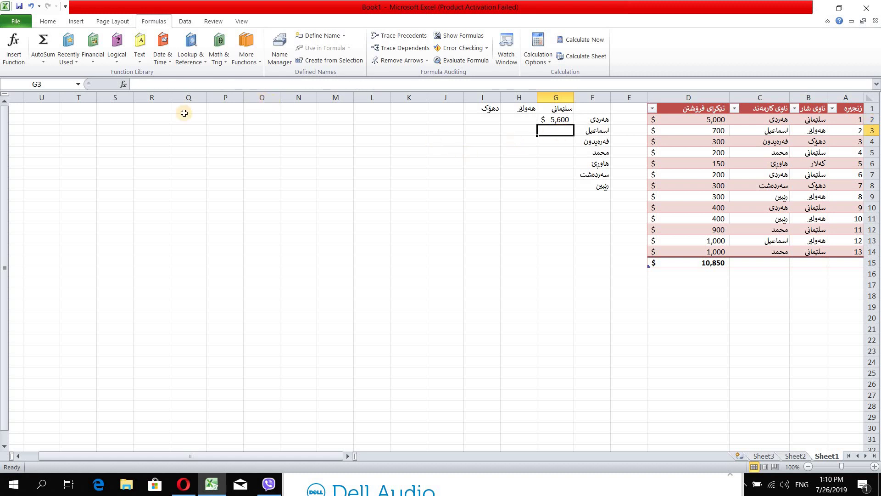
left_click(137, 84)
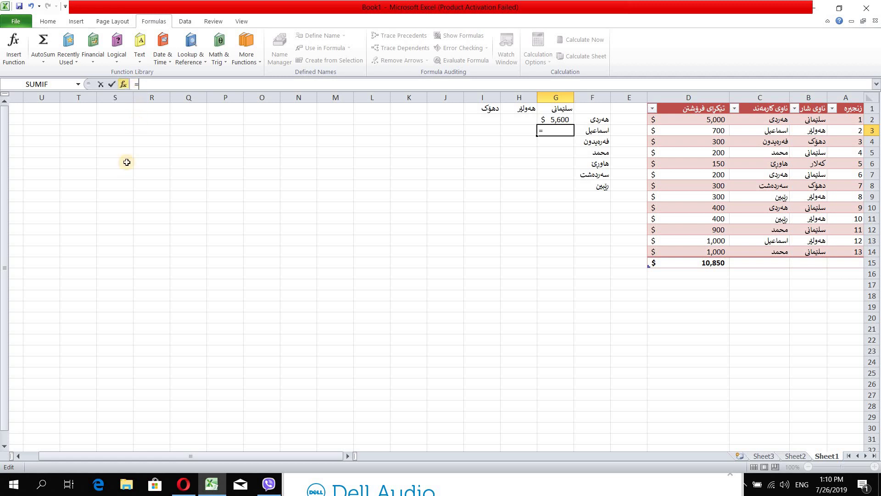
type("sumif")
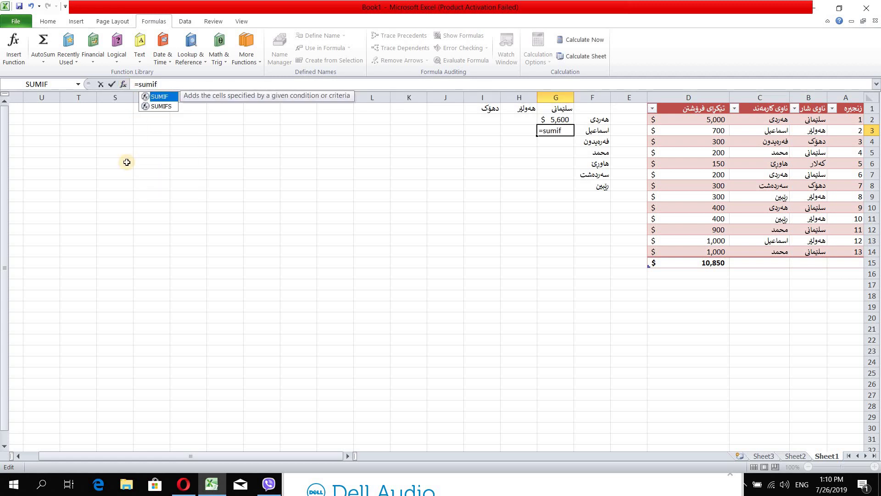
left_click(160, 97)
double_click(159, 97)
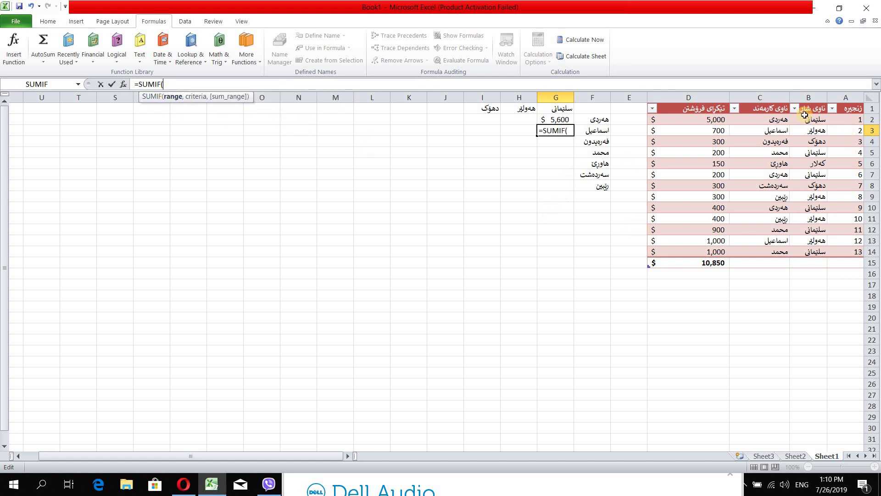
left_click_drag(781, 122, 772, 249)
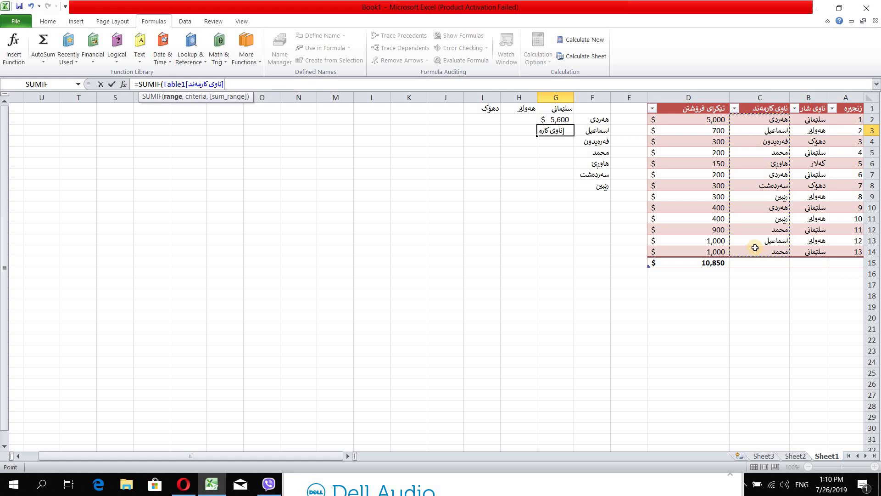
type(",")
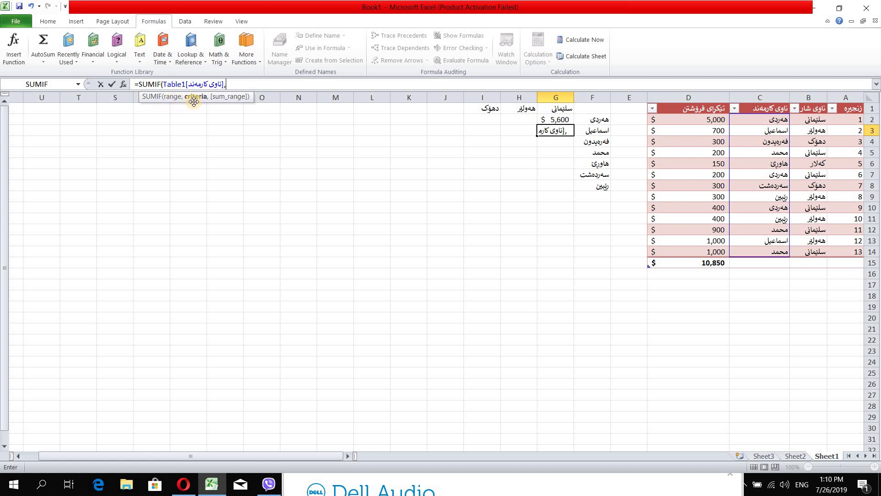
left_click(772, 132)
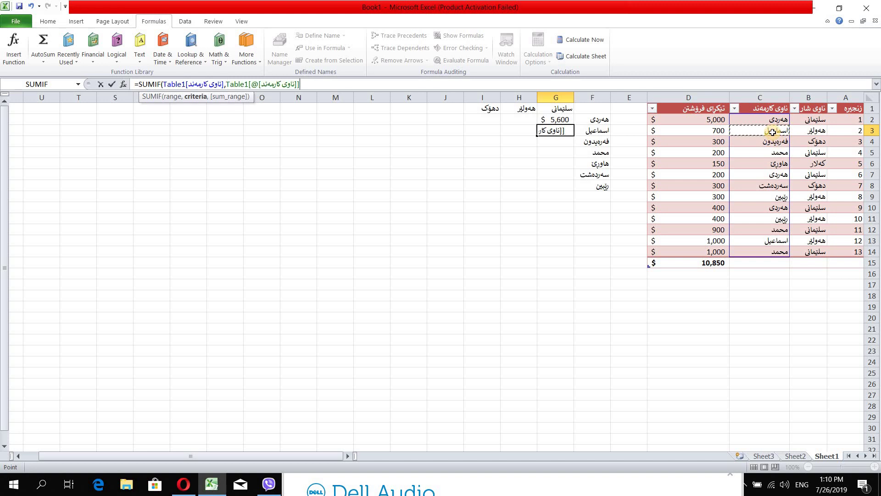
type(",")
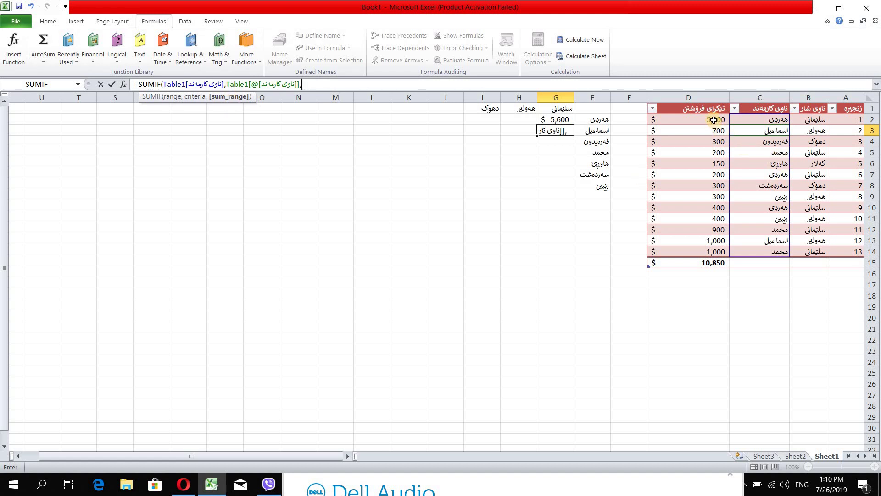
left_click_drag(714, 120, 711, 186)
left_click_drag(704, 249, 703, 253)
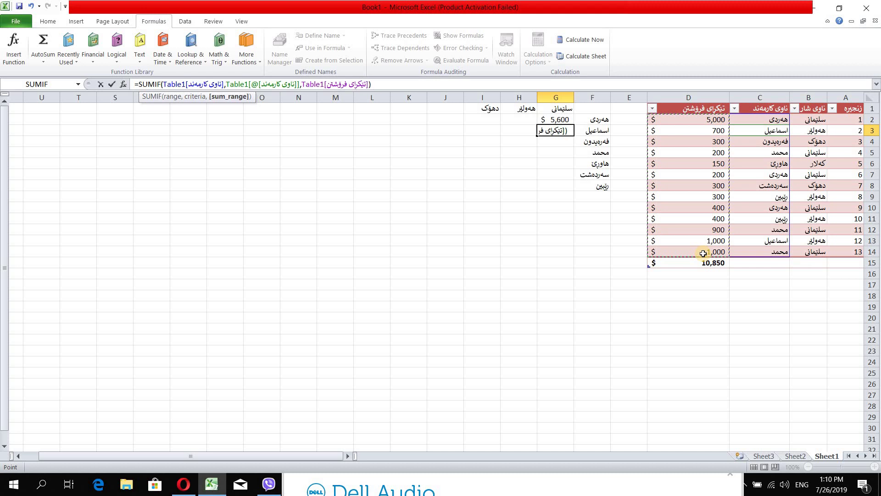
type(")")
key("Return")
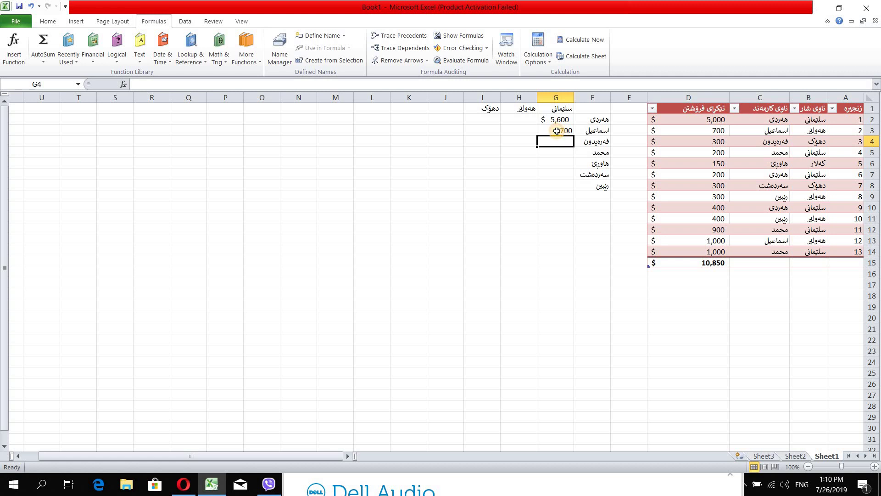
left_click(557, 131)
key("Delete")
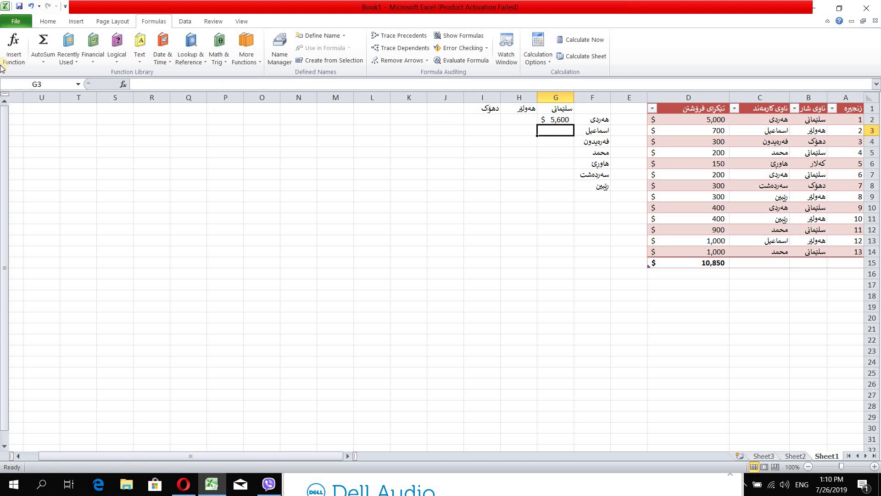
Step: Rebuild the SUMIF in G3 through Insert Function, using range C2:C14, criteria C3 and sum range D2:D14
left_click(15, 42)
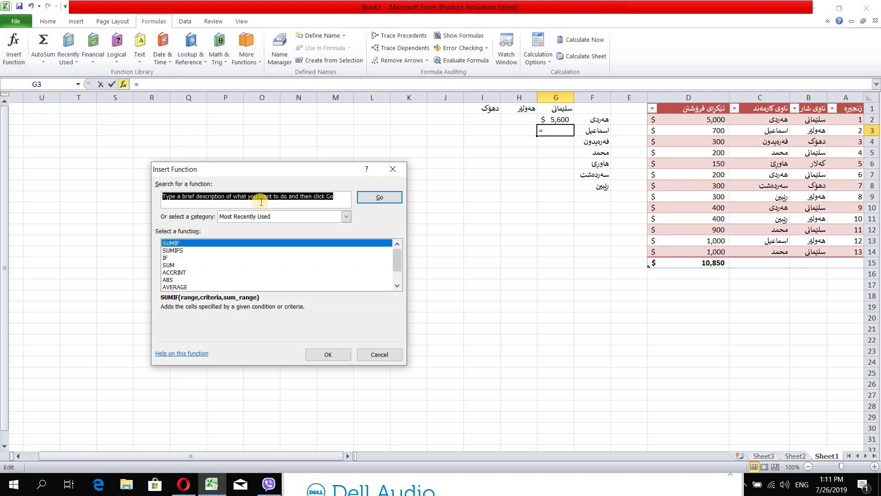
type("sum")
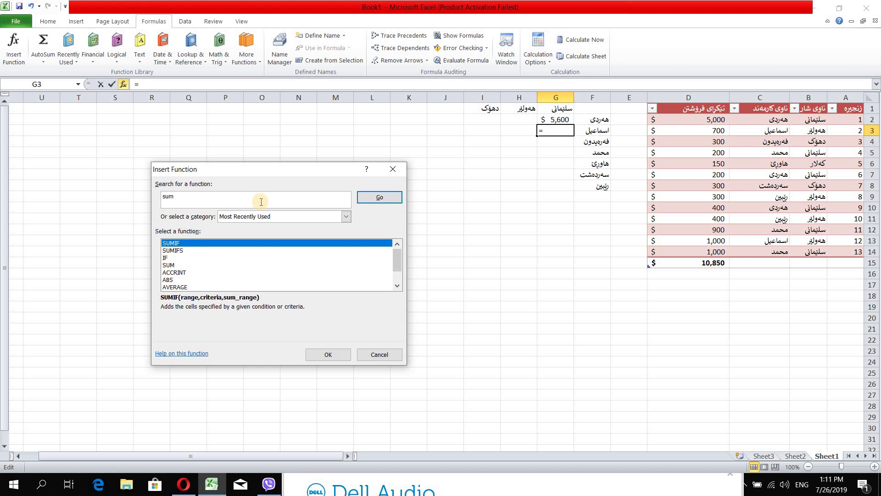
type("if")
left_click(383, 198)
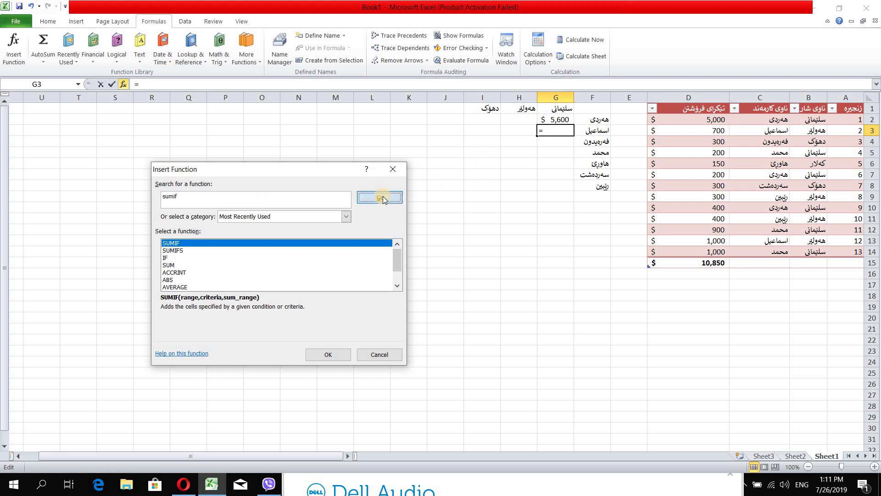
left_click(171, 245)
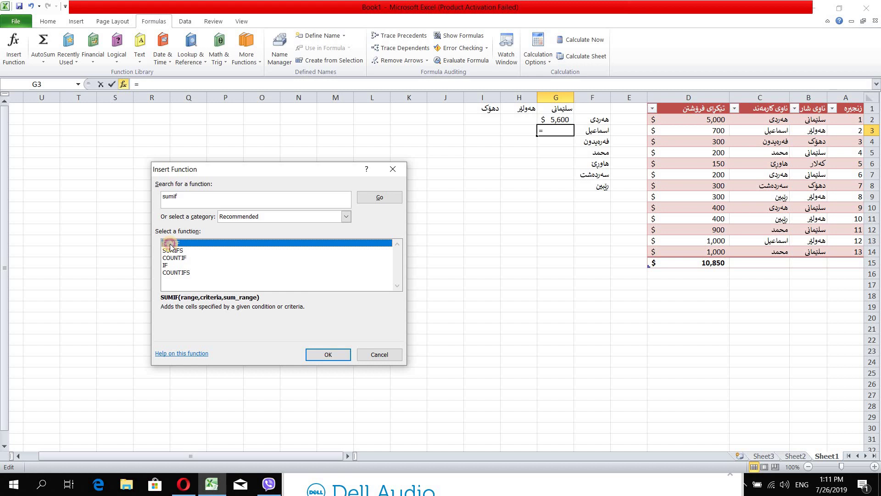
double_click(170, 244)
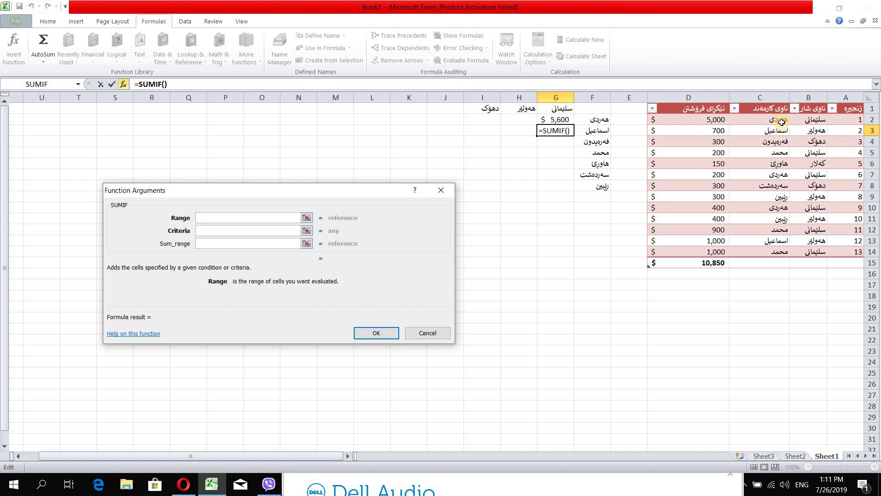
left_click_drag(781, 121, 767, 250)
left_click(234, 230)
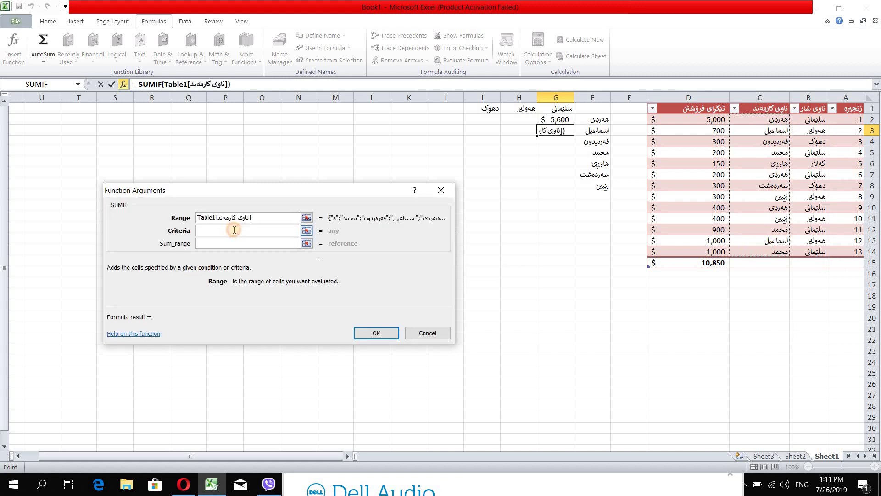
left_click(771, 131)
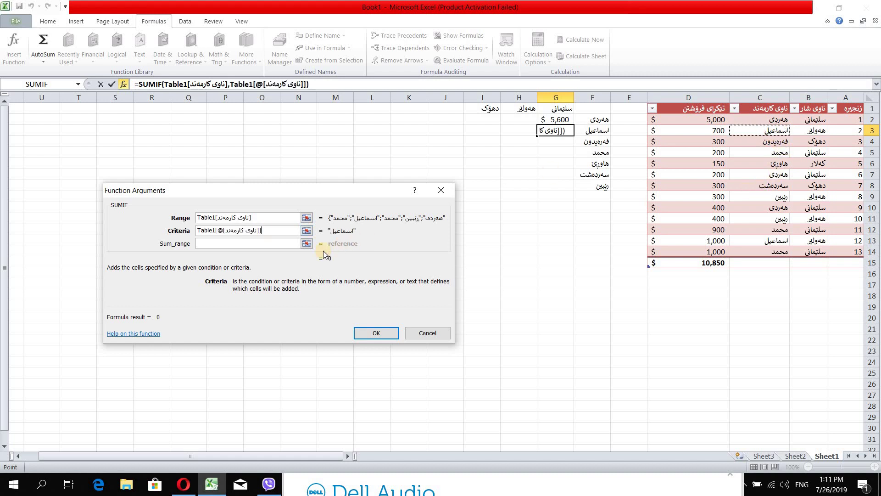
left_click(293, 243)
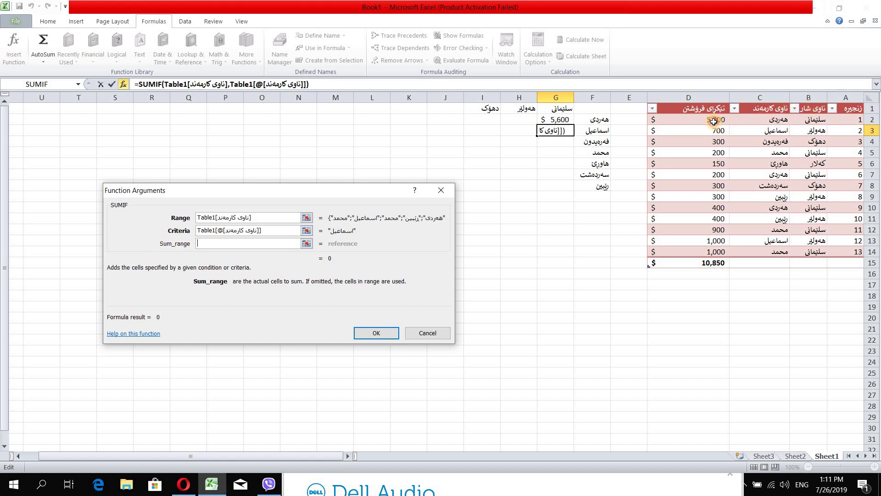
left_click_drag(714, 122, 661, 257)
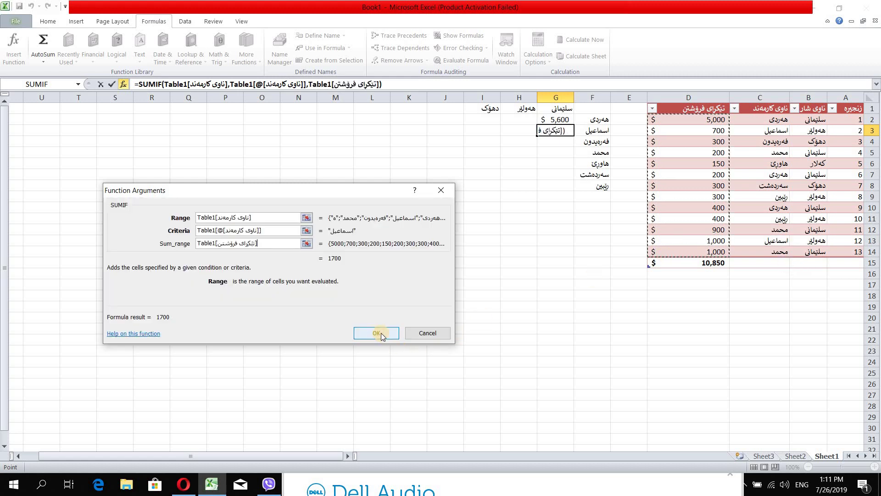
left_click(376, 333)
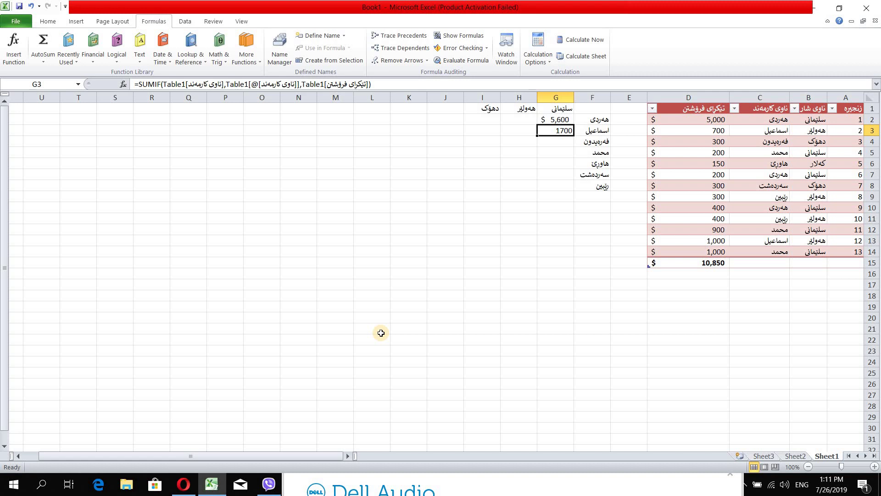
Step: Start a SUMIFS function in H2 by searching for "sumifs" in Insert Function
key("Up")
key("Left")
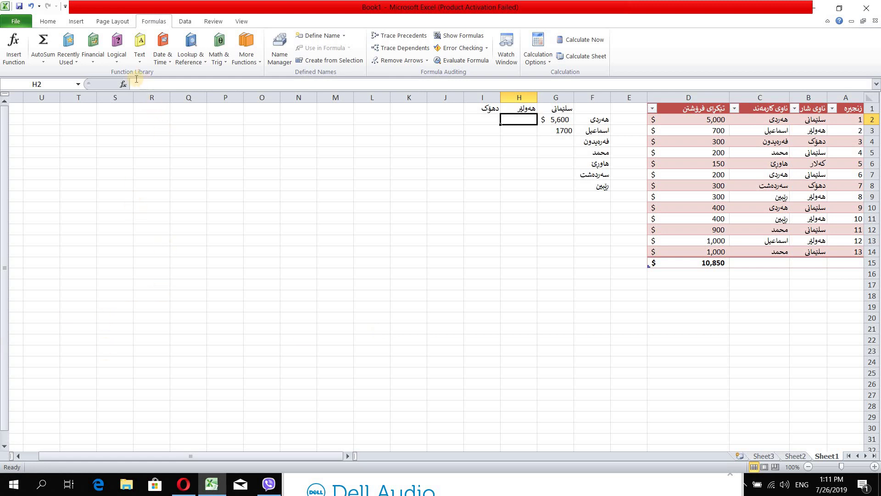
left_click(18, 47)
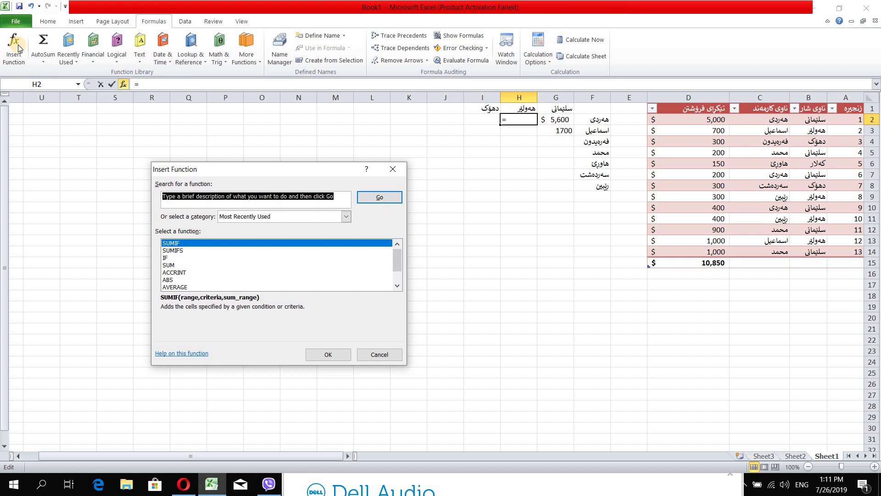
type("sumifs")
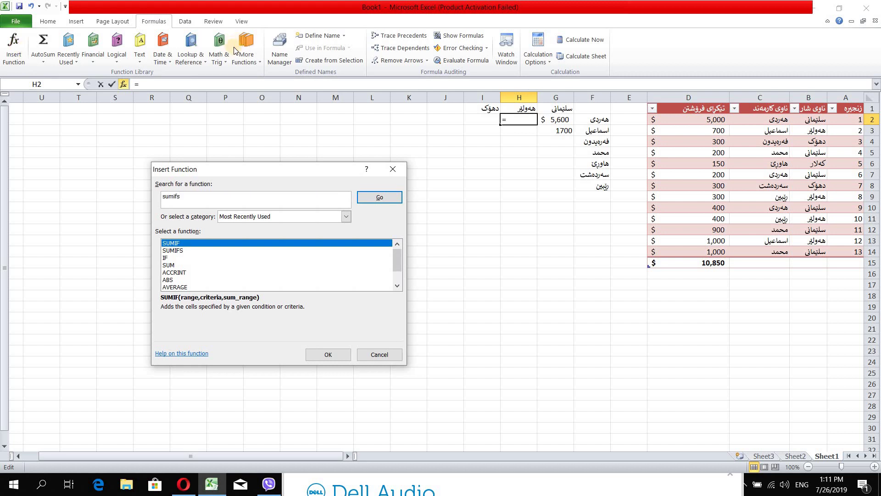
left_click(382, 198)
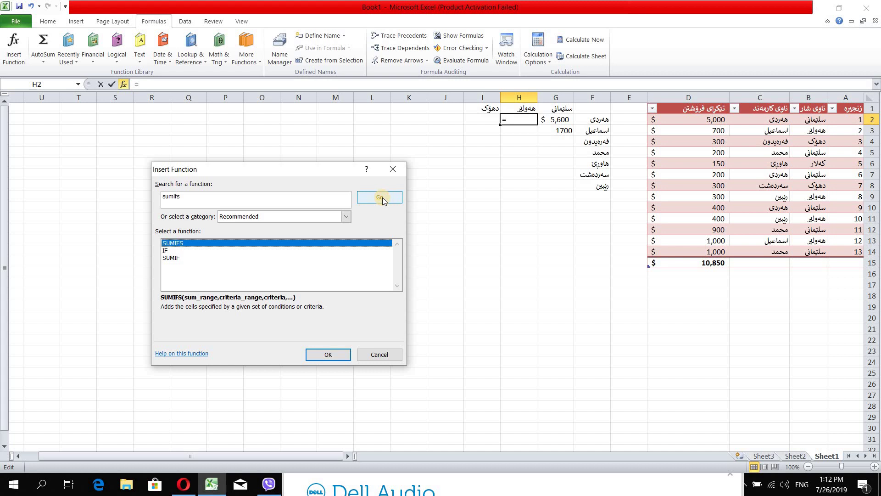
left_click(323, 356)
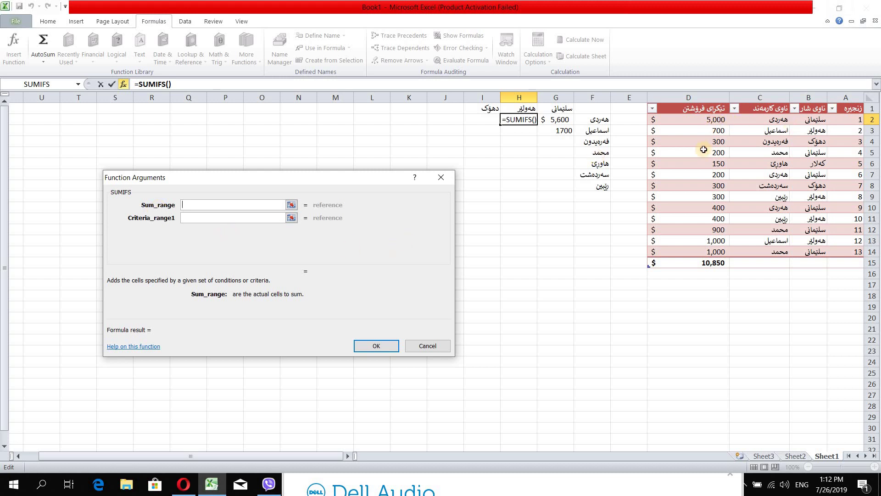
Step: Set the SUMIFS sum range to D2:D14, the first criteria range to C2:C14 and its criterion to C3
left_click_drag(715, 120, 687, 254)
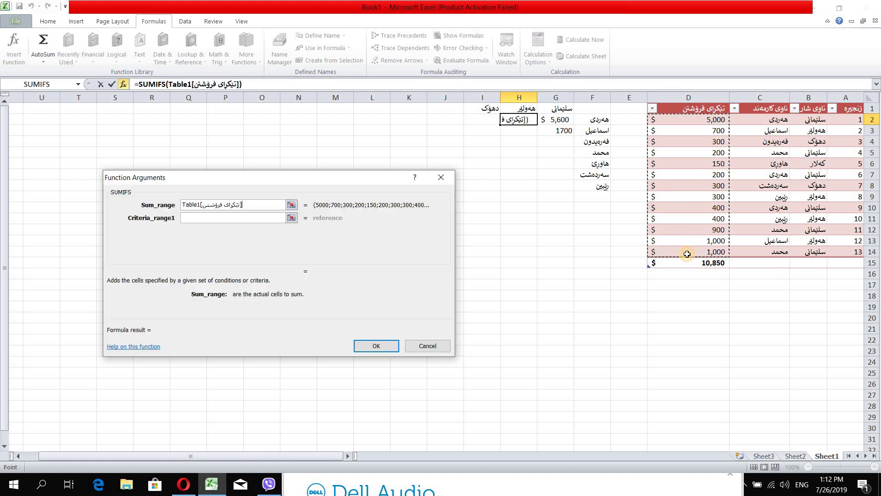
left_click(199, 219)
left_click(199, 220)
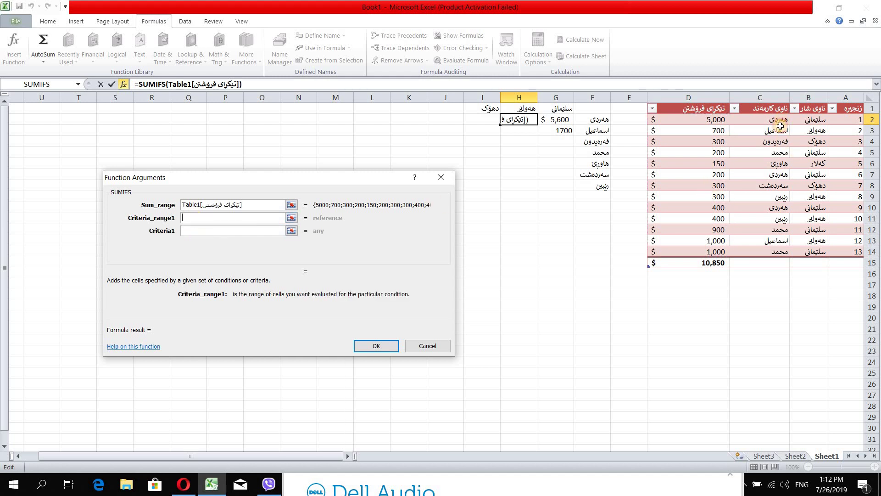
left_click_drag(780, 120, 768, 253)
left_click(230, 233)
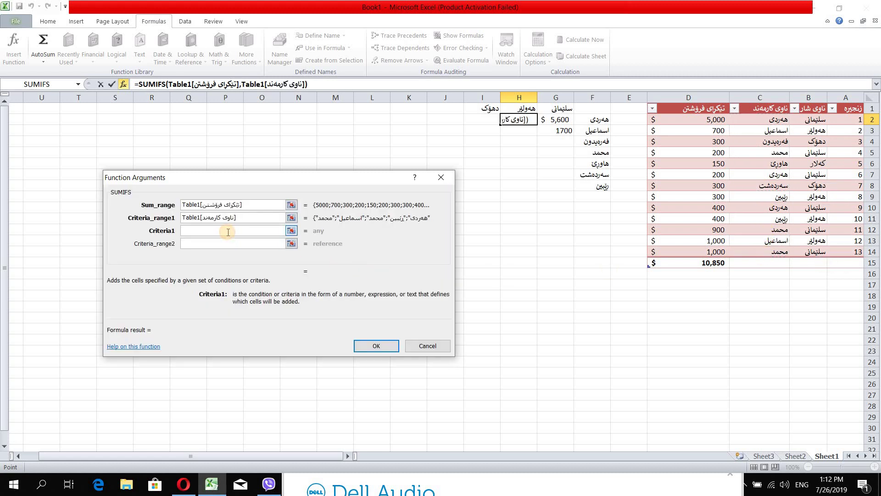
left_click(777, 132)
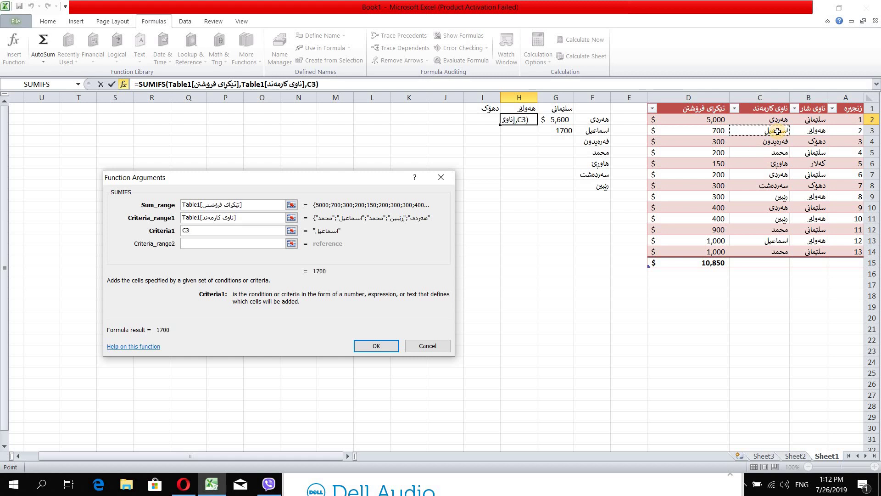
Step: Add the city column B2:B14 as second criteria range with criterion B3, and complete the SUMIFS in H2
left_click(198, 243)
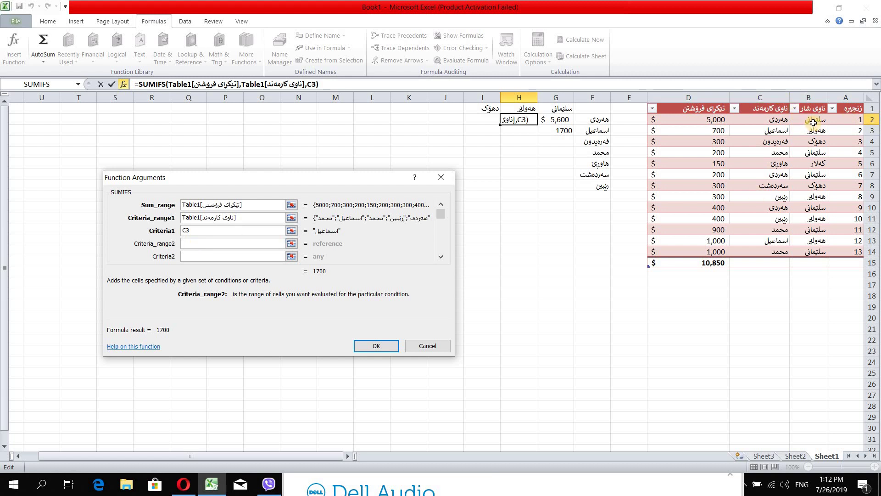
left_click_drag(813, 122, 811, 252)
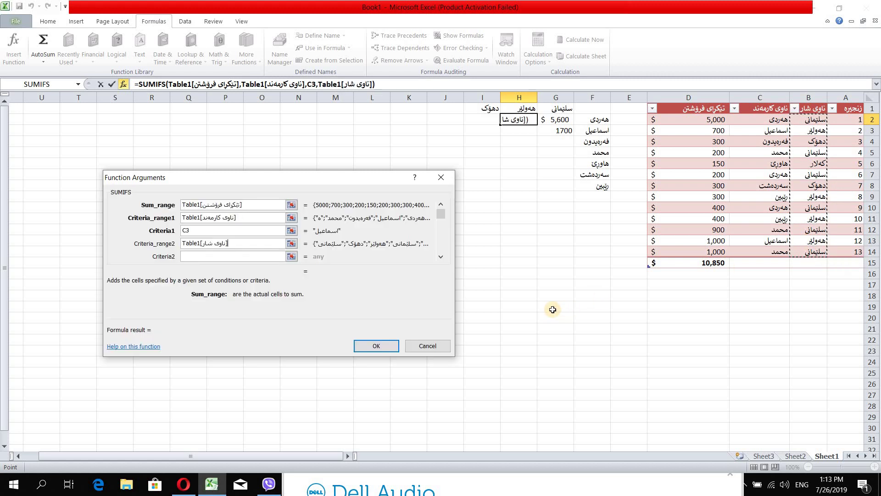
left_click(191, 257)
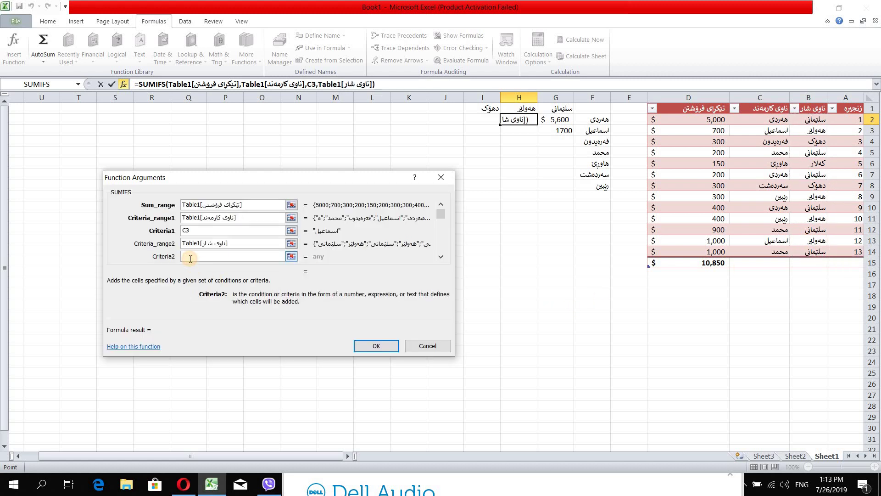
left_click(814, 133)
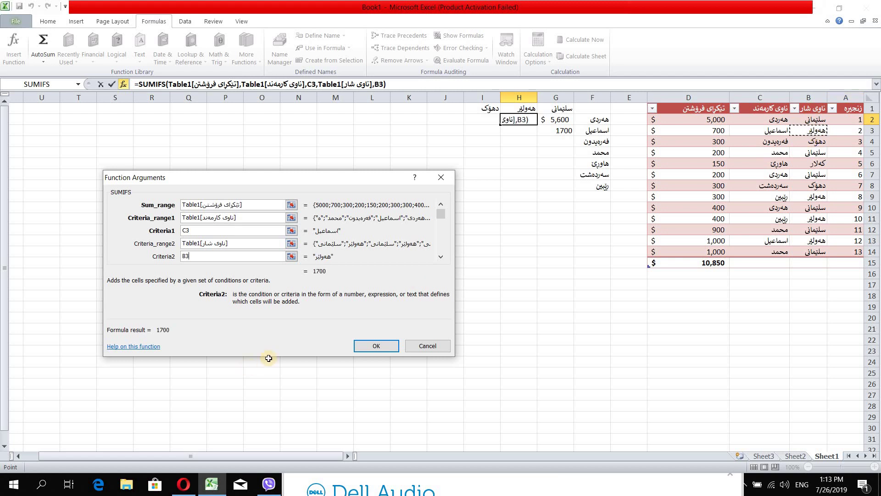
left_click(374, 345)
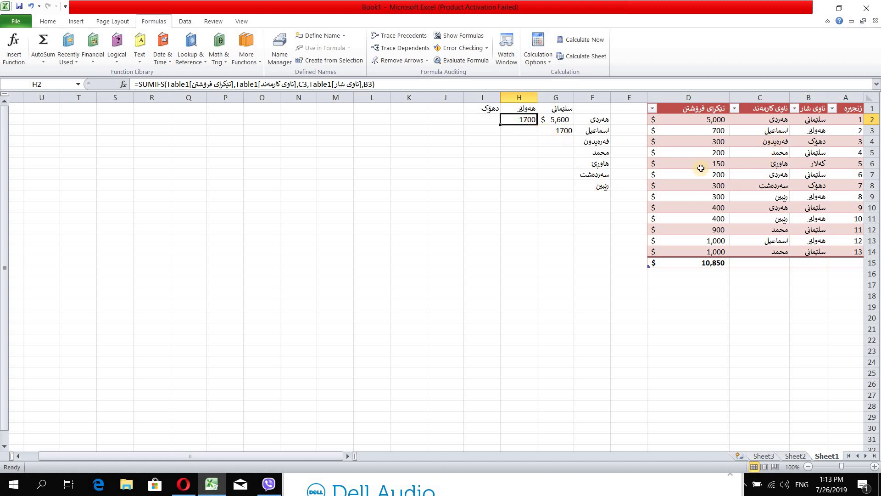
Step: Start another SUMIFS function in H4 by searching for "sumifs" in Insert Function
left_click(525, 140)
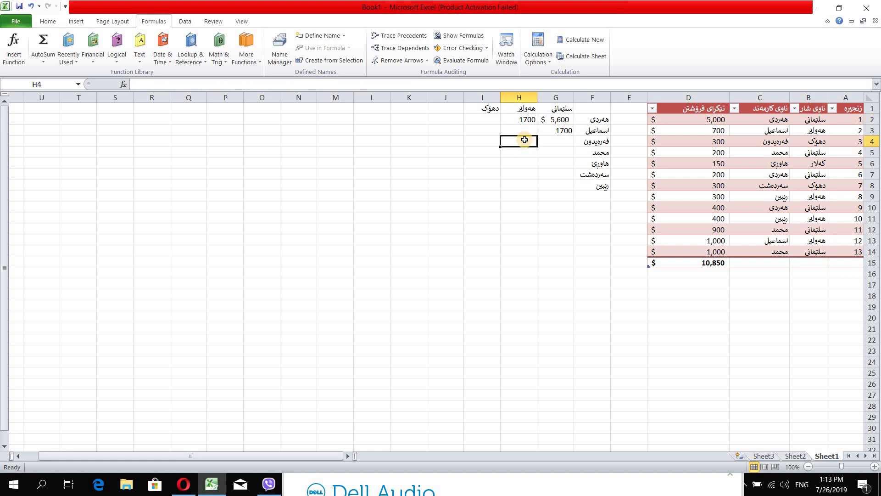
left_click(13, 48)
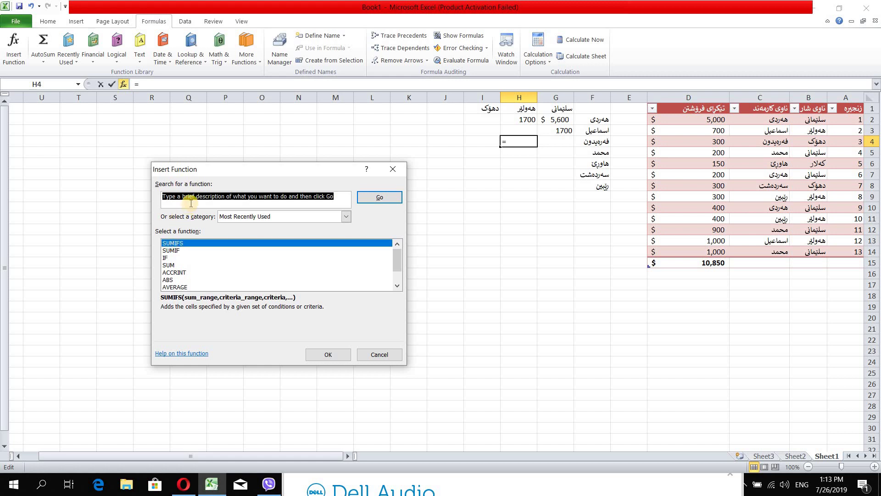
type("sumifs")
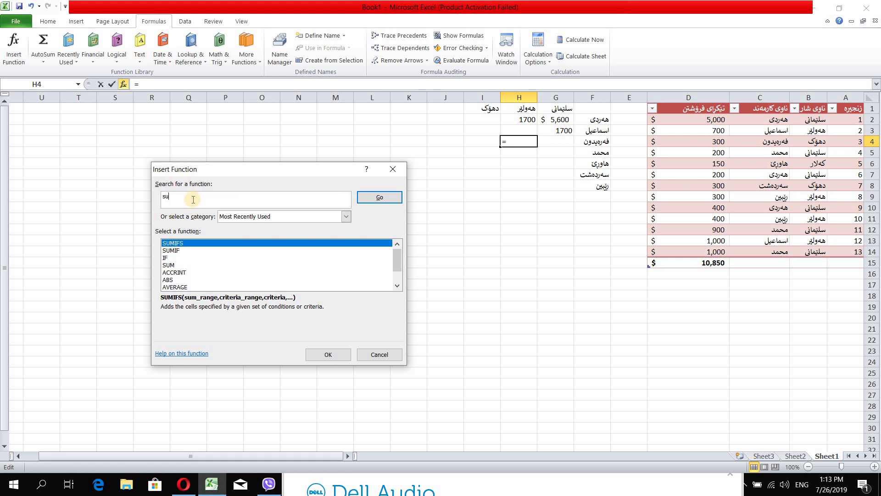
left_click(385, 198)
left_click(176, 243)
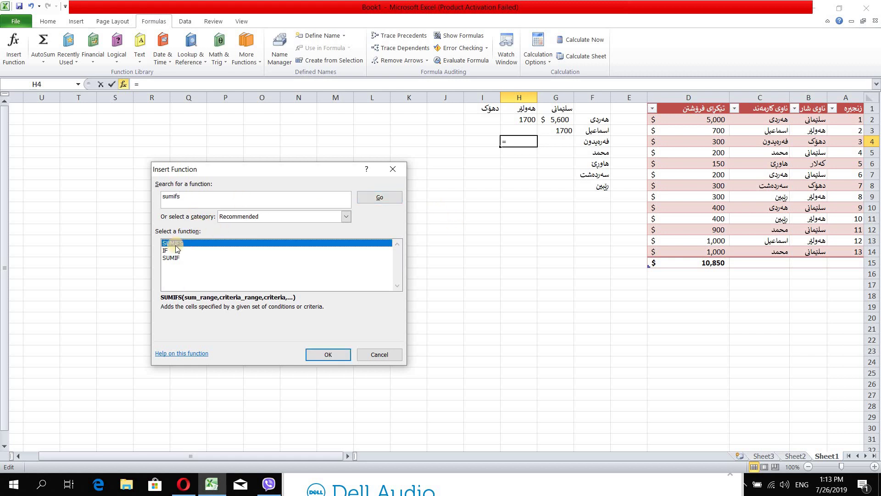
left_click(329, 354)
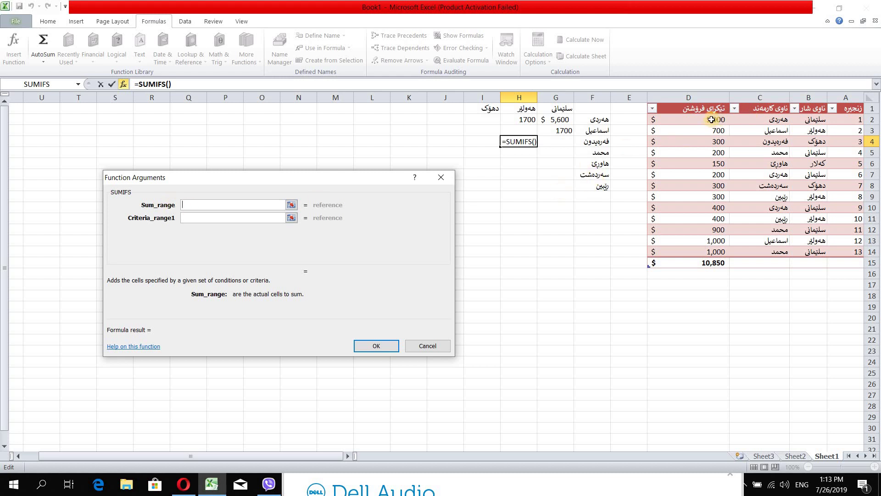
Step: For the SUMIFS in H4, use sum range D2:D14, first criteria range C2:C14 and criterion C11
left_click_drag(711, 120, 692, 252)
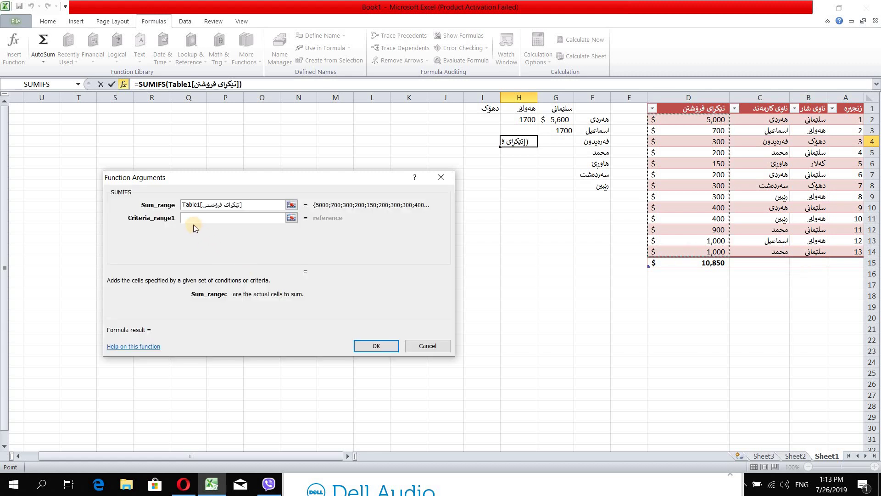
left_click(194, 219)
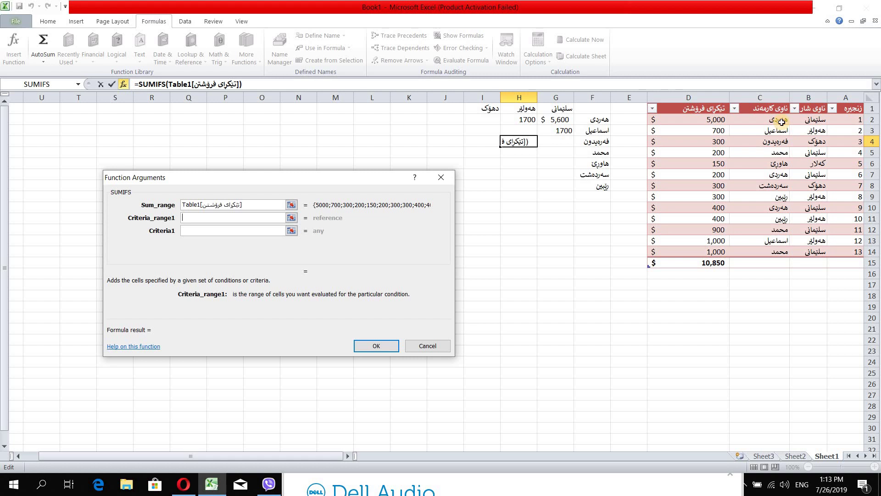
left_click_drag(781, 122, 764, 254)
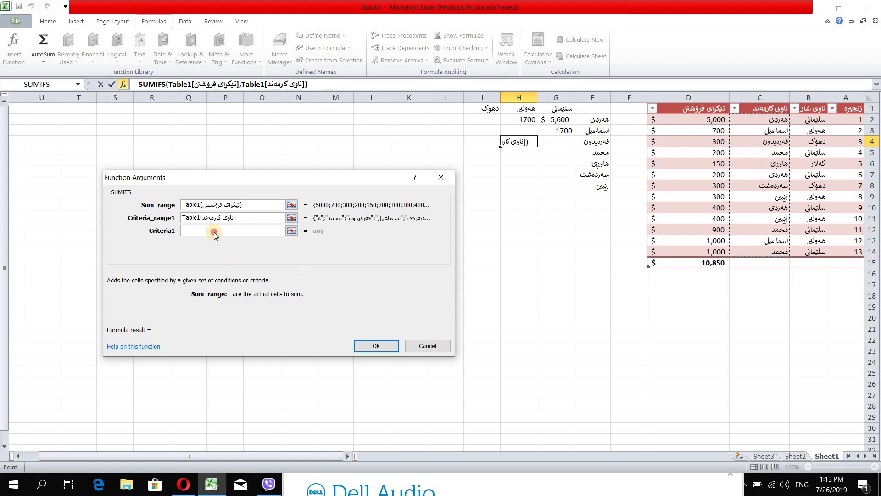
left_click(213, 231)
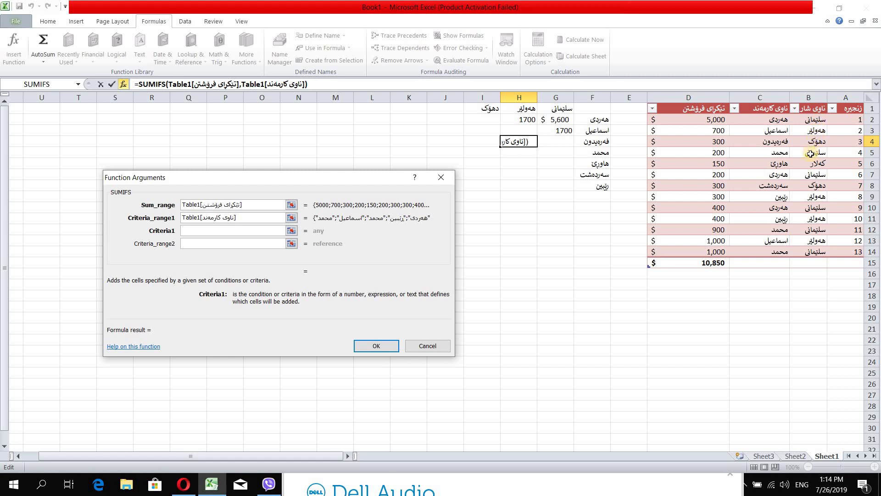
left_click(778, 221)
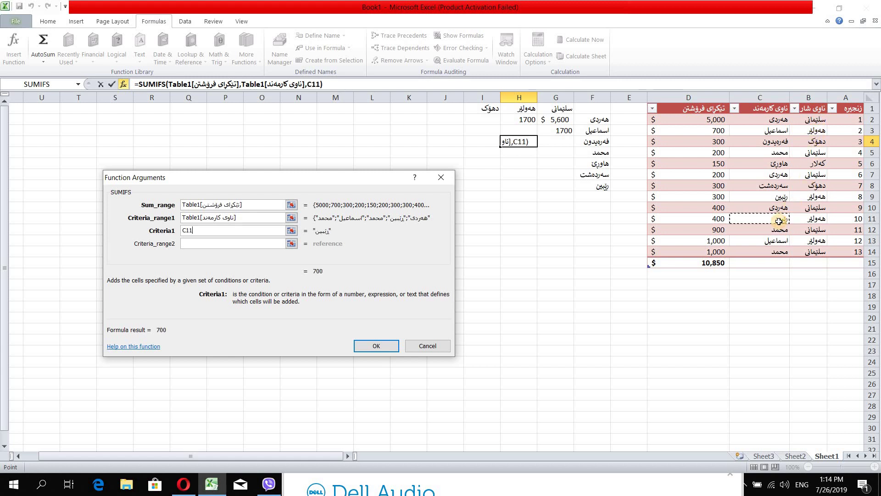
Step: Add second criteria range B2:B14 with city criterion B3, and complete the SUMIFS in H4
left_click(231, 244)
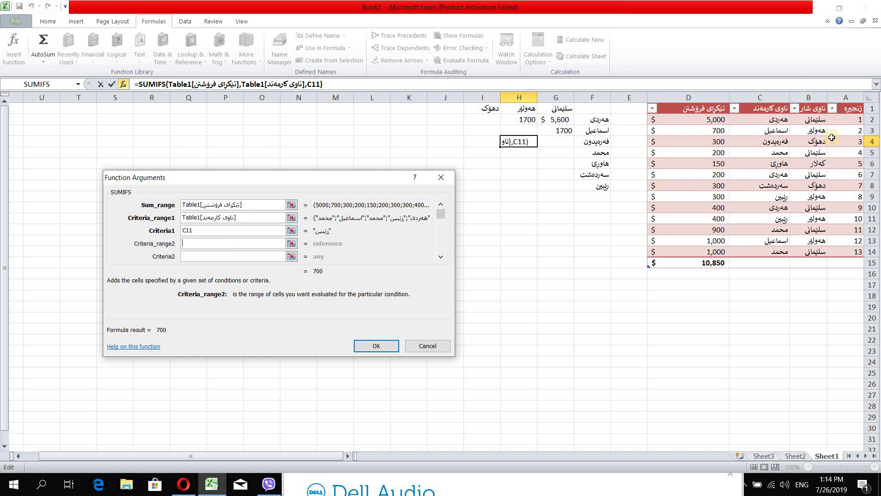
left_click_drag(816, 119, 814, 175)
left_click_drag(815, 229, 816, 253)
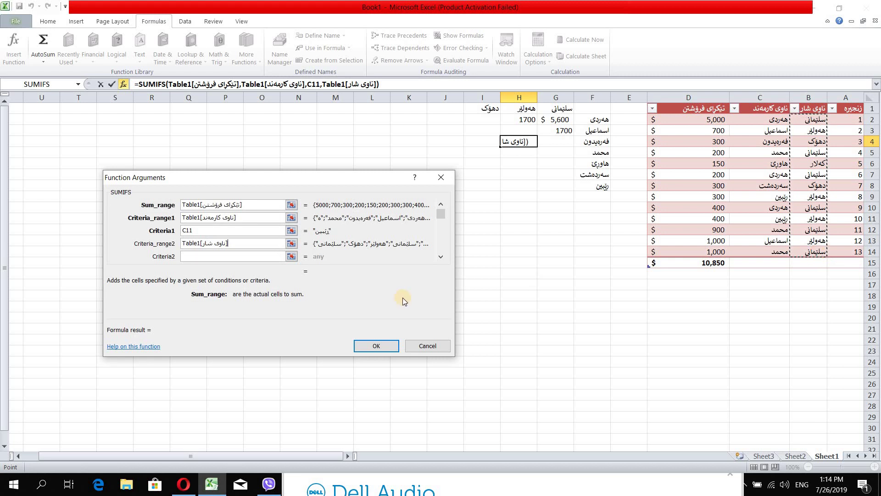
left_click(234, 257)
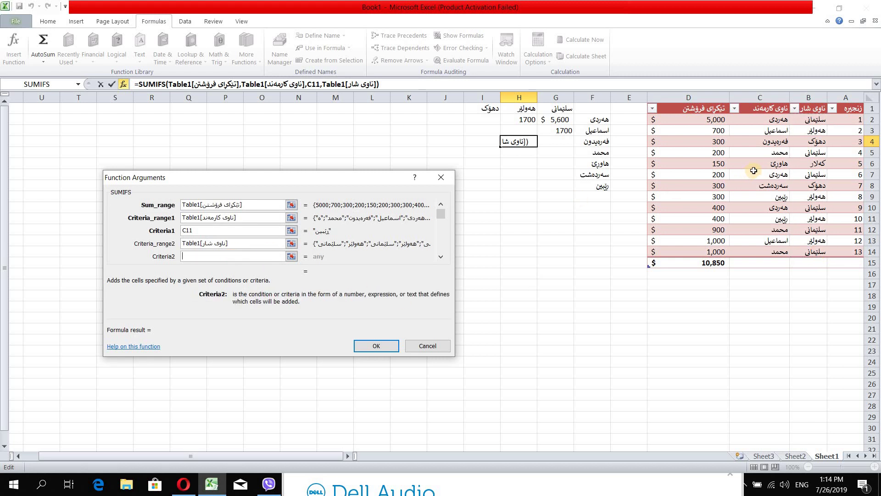
left_click(810, 132)
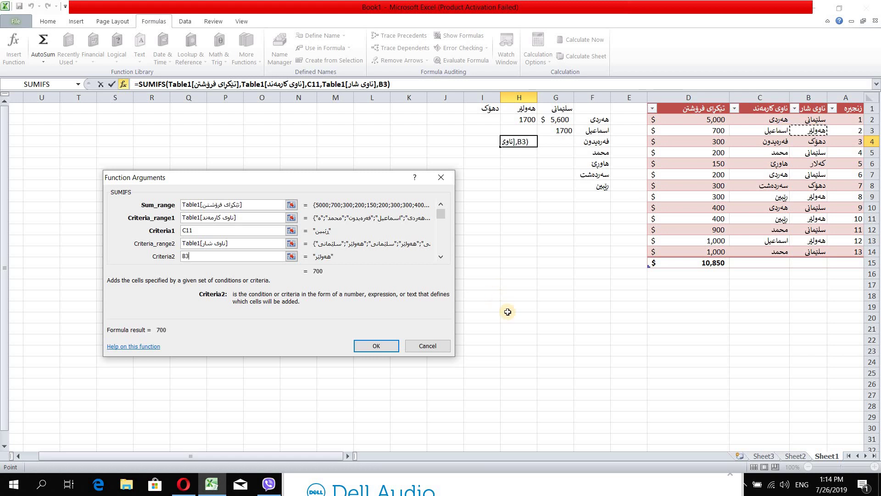
left_click(384, 345)
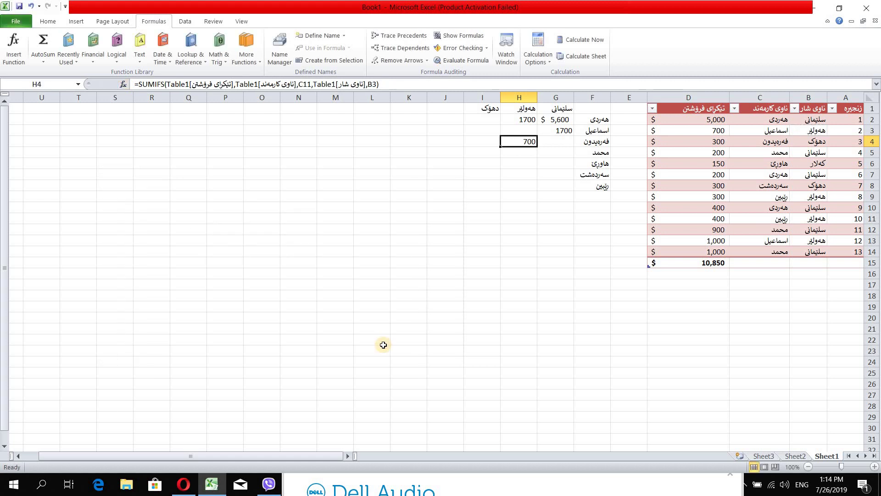